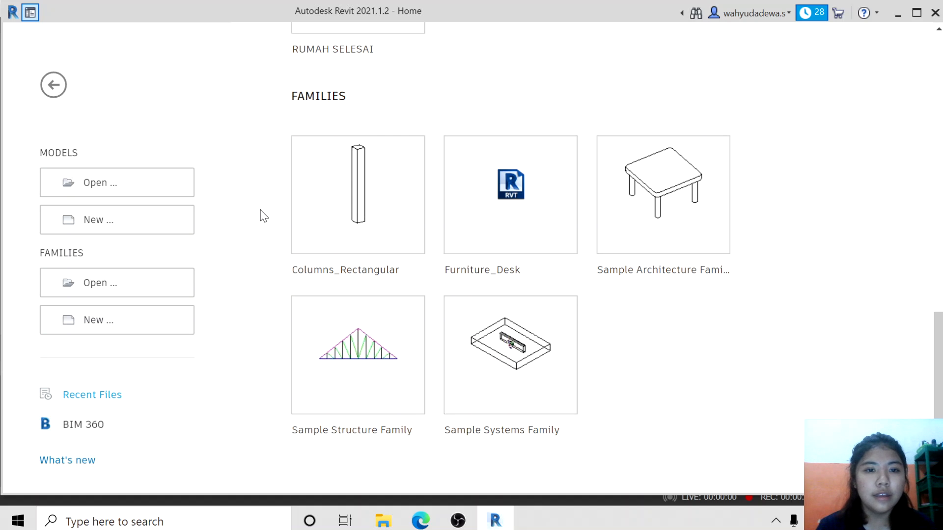
# Step: Create a new project from the Architectural Template
pyautogui.click(123, 232)
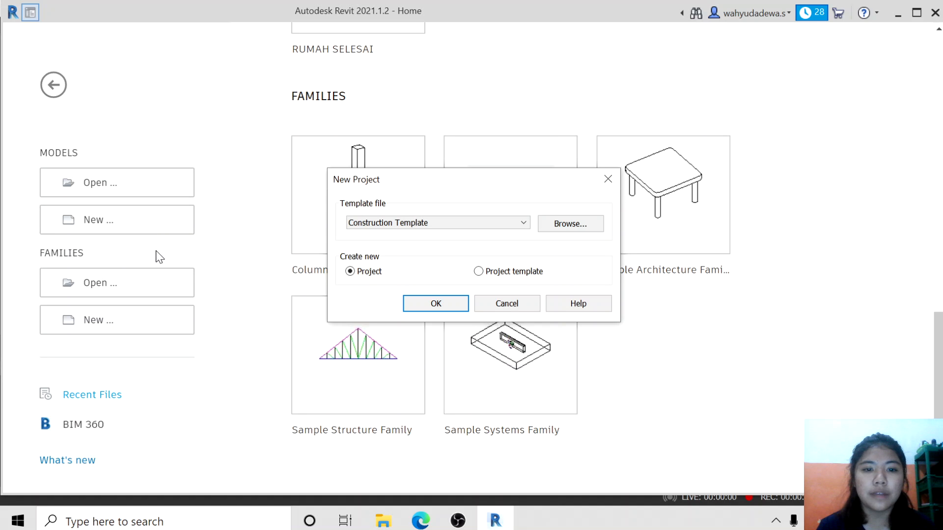
pyautogui.click(393, 225)
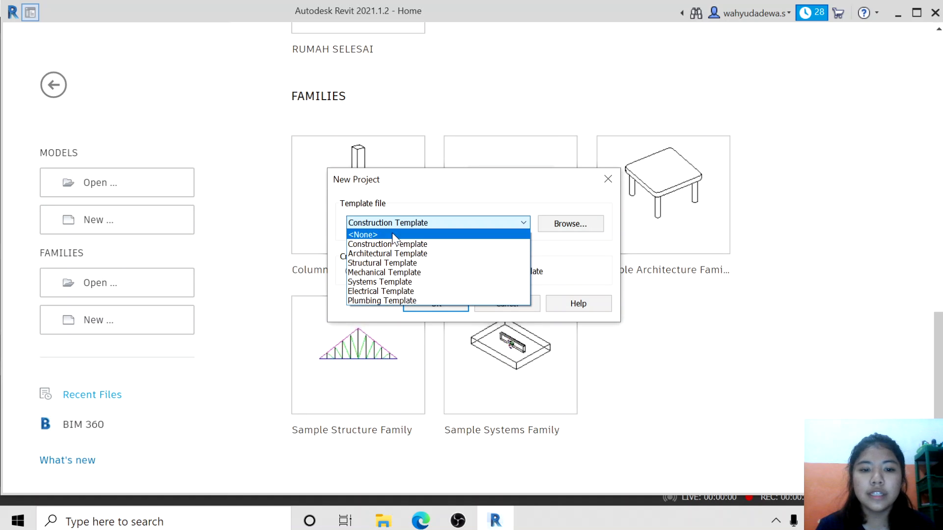
pyautogui.click(391, 254)
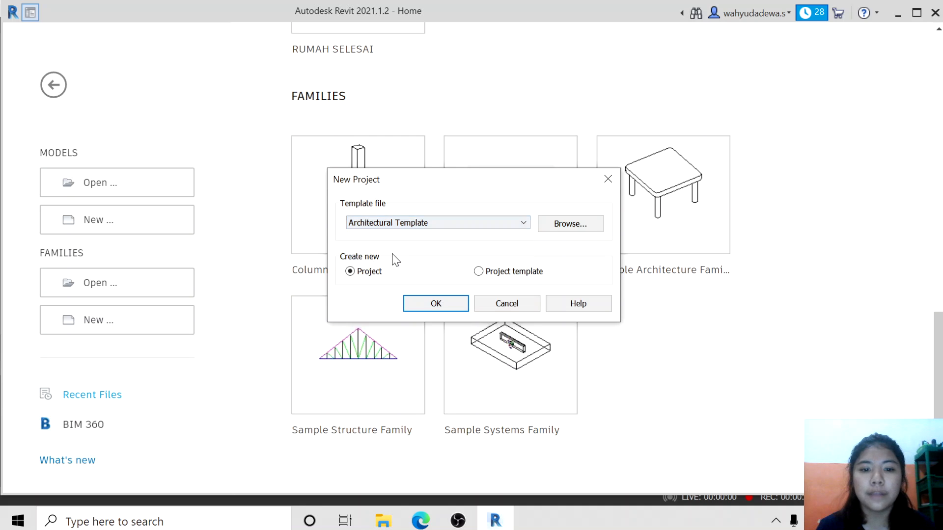
pyautogui.click(436, 304)
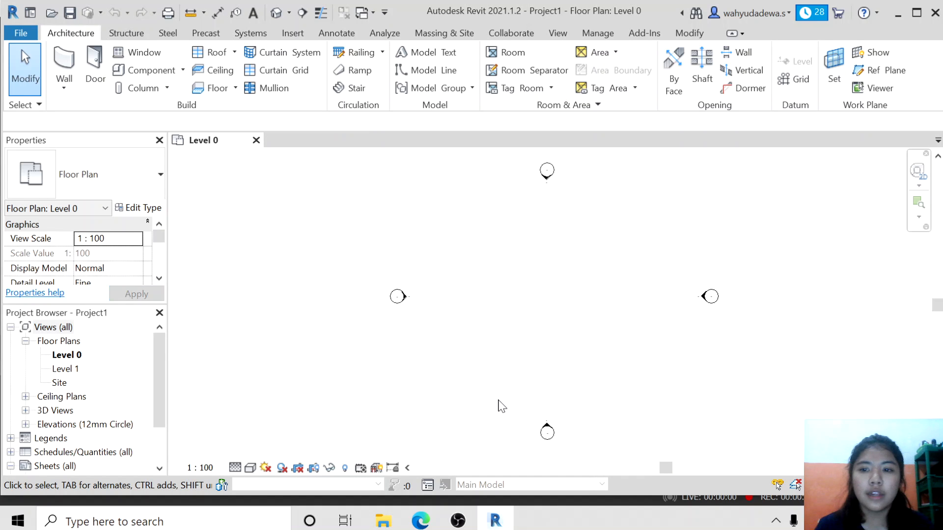
# Step: Set the project's length units to meters
pyautogui.scroll(1, 584, 267)
pyautogui.scroll(-1, 584, 267)
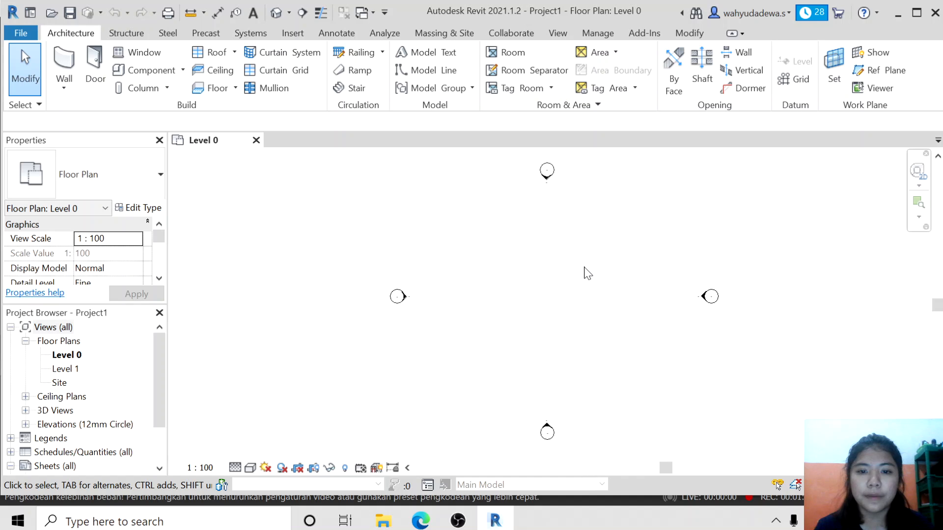
pyautogui.moveTo(664, 467); pyautogui.dragTo(667, 467)
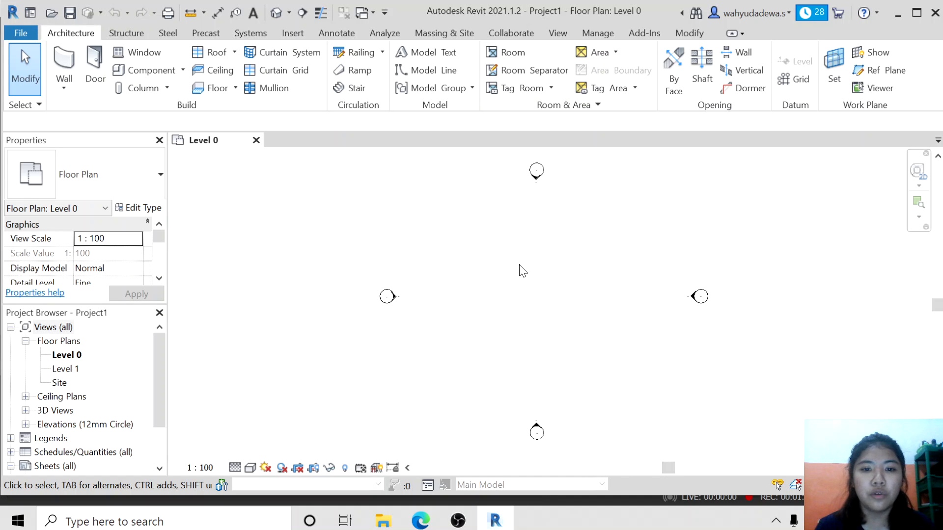
pyautogui.press('u')
pyautogui.press('n')
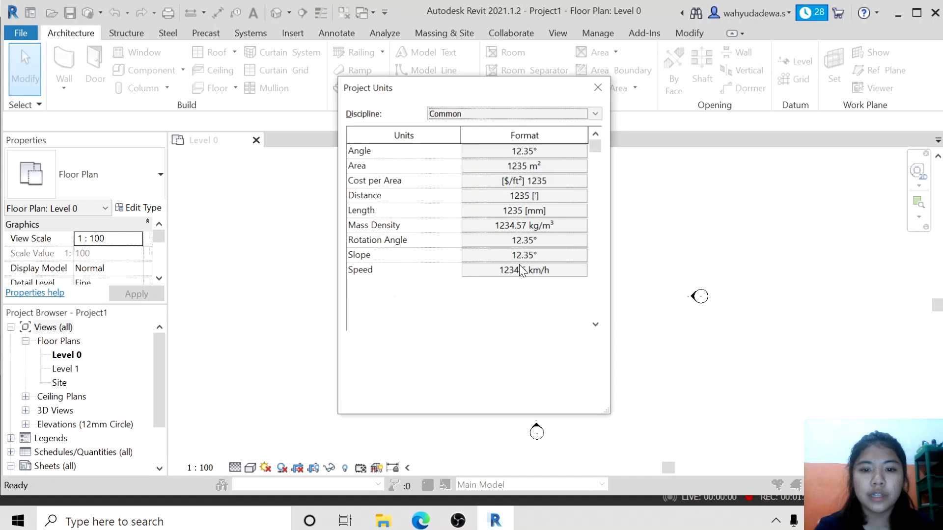
pyautogui.click(517, 209)
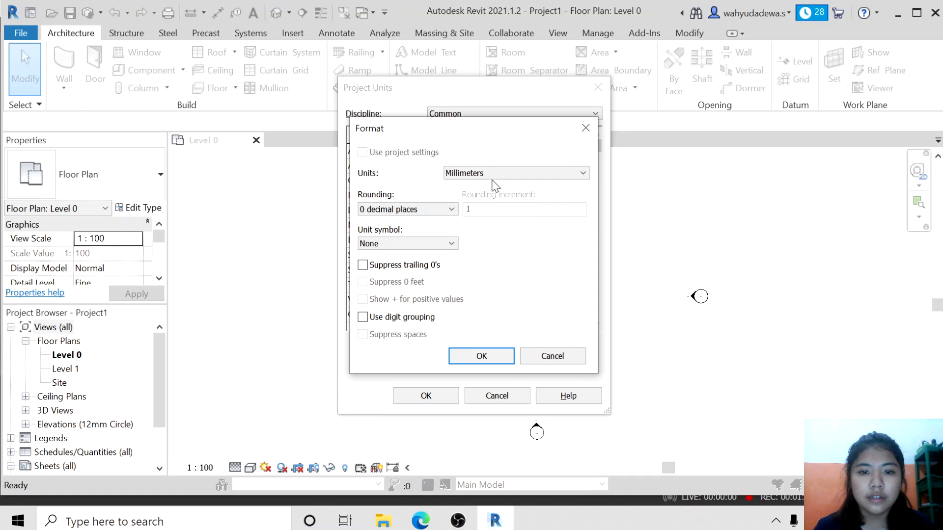
pyautogui.click(493, 174)
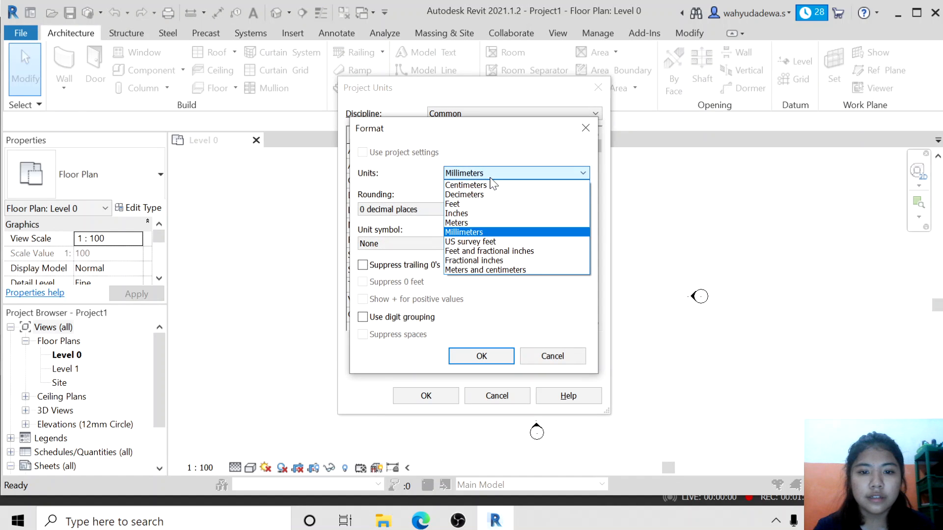
pyautogui.click(484, 224)
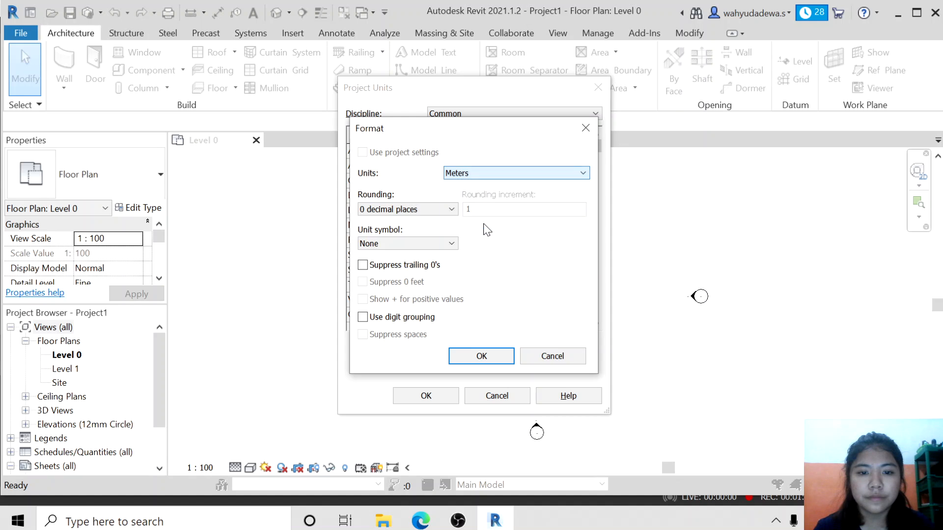
pyautogui.click(477, 359)
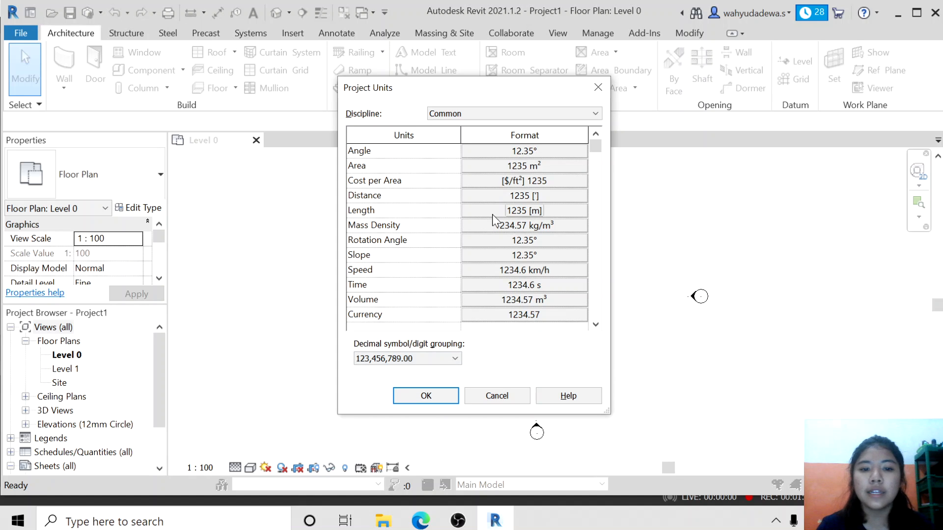
pyautogui.click(435, 393)
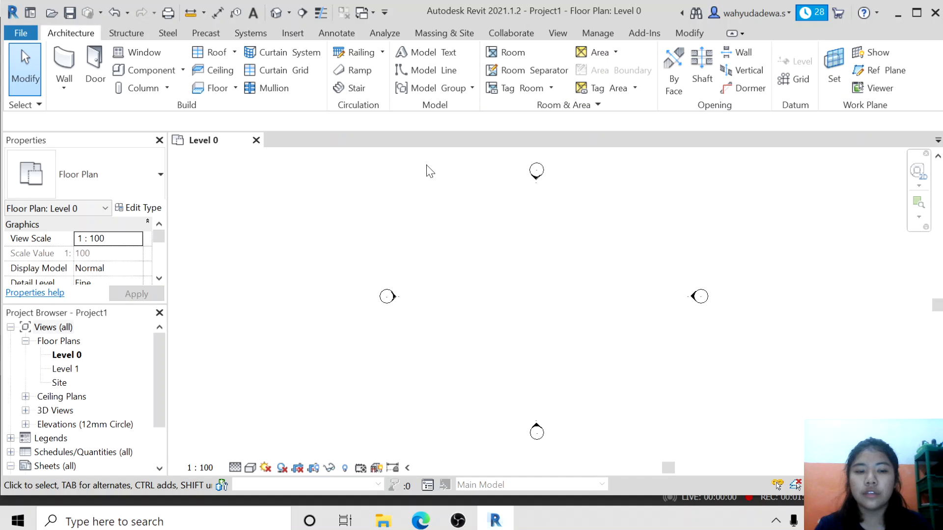
# Step: Start an architectural floor on Level 0 and sketch a rectangular boundary about 21 m wide and 16 m high
pyautogui.click(235, 89)
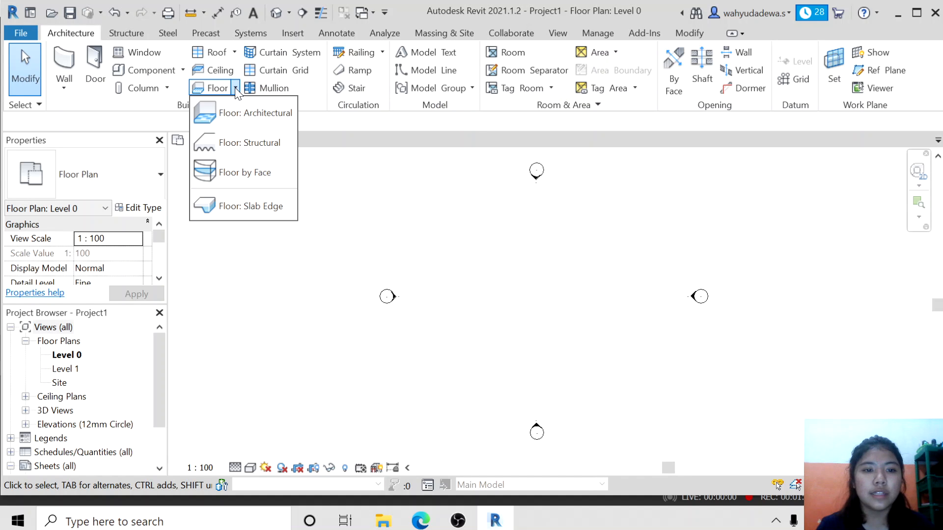
pyautogui.click(235, 116)
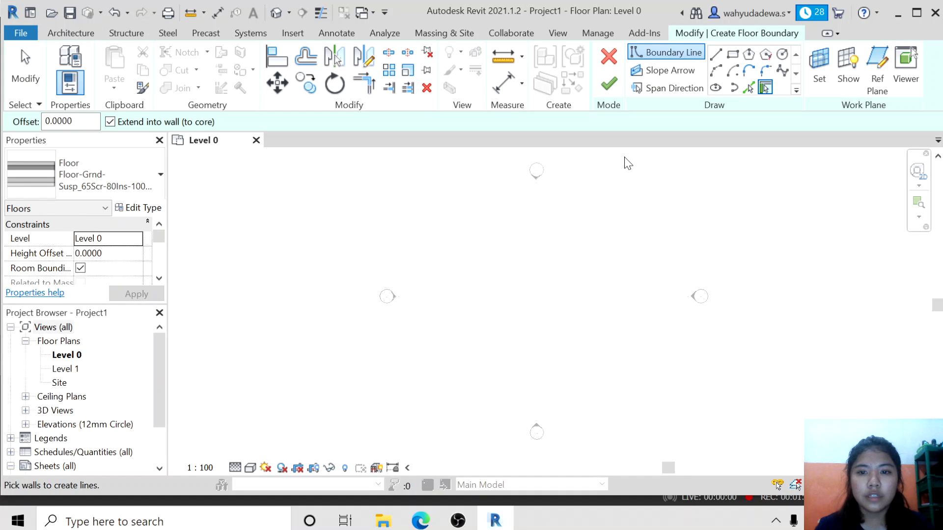
pyautogui.click(734, 56)
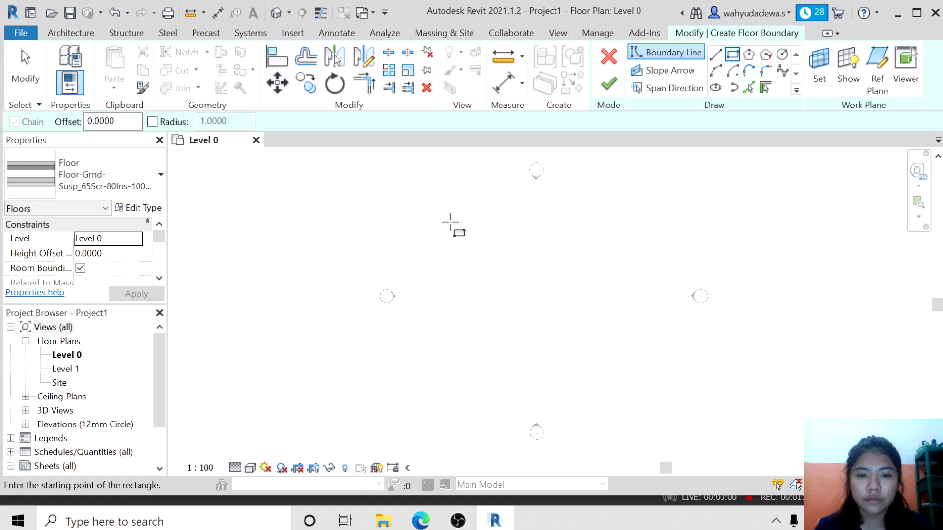
pyautogui.click(452, 223)
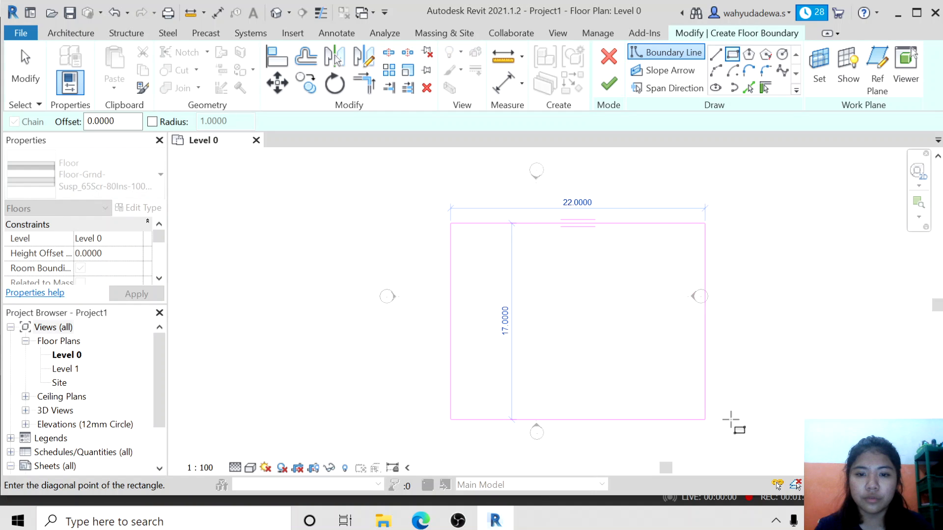
pyautogui.click(693, 407)
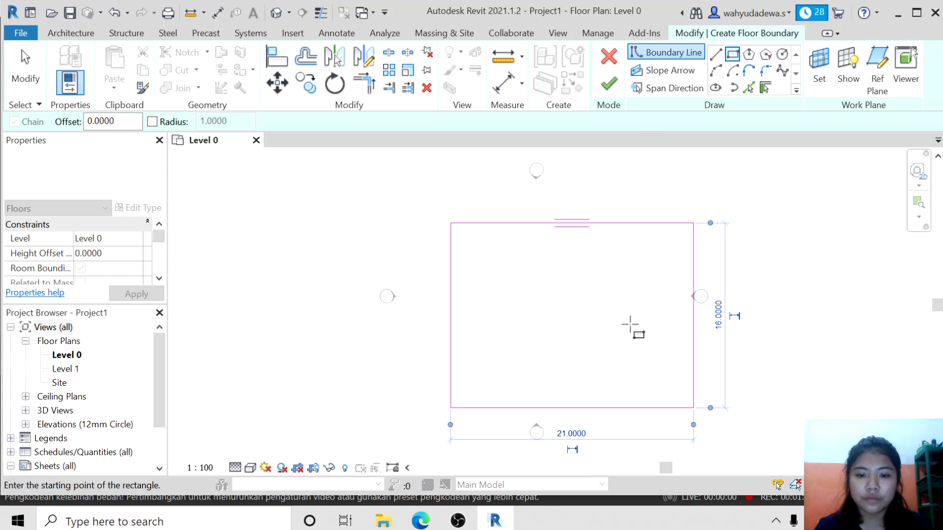
# Step: Set both sides of the rectangular floor boundary to 30 m and finish the floor
pyautogui.click(719, 315)
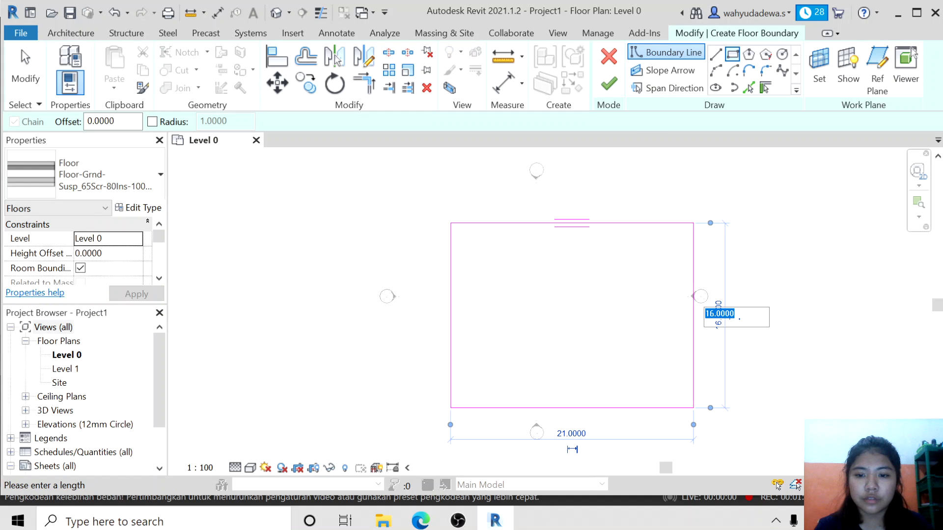
pyautogui.write('30')
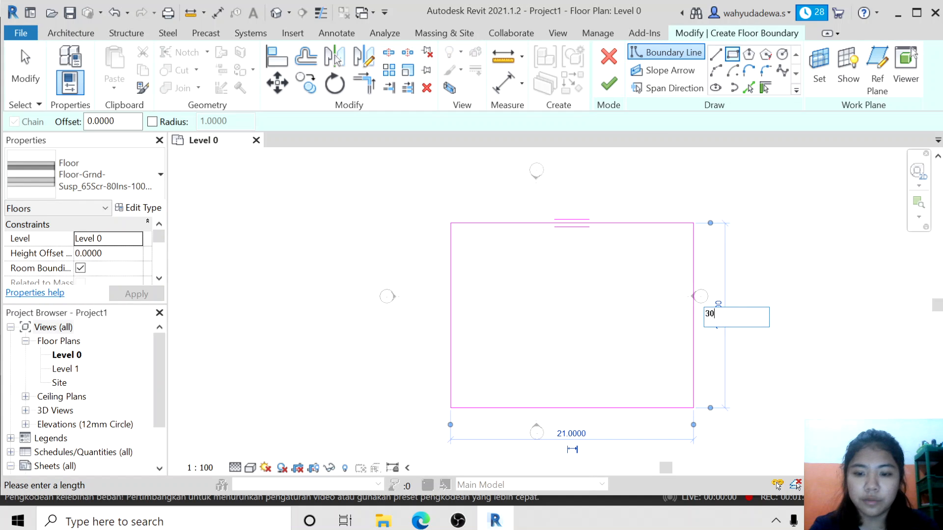
pyautogui.press('Return')
pyautogui.click(580, 434)
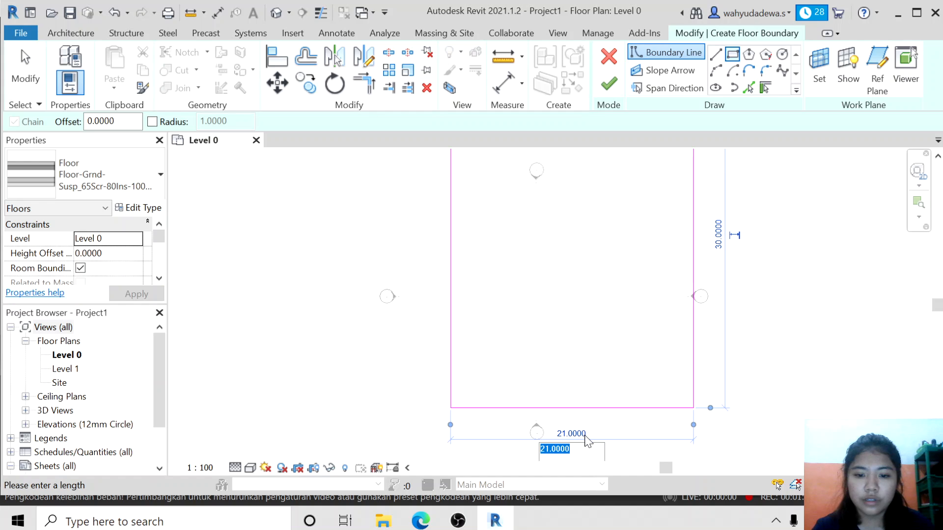
pyautogui.write('30')
pyautogui.press('Return')
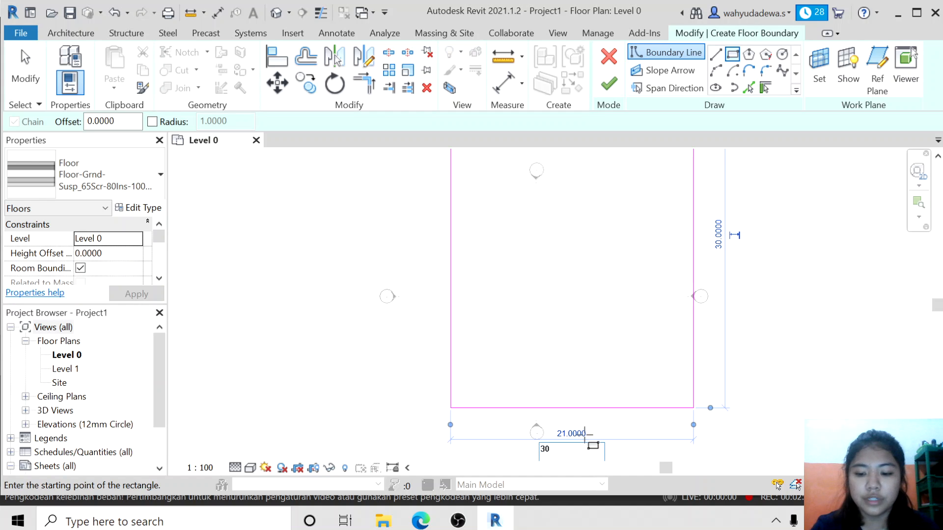
pyautogui.scroll(-3, 580, 374)
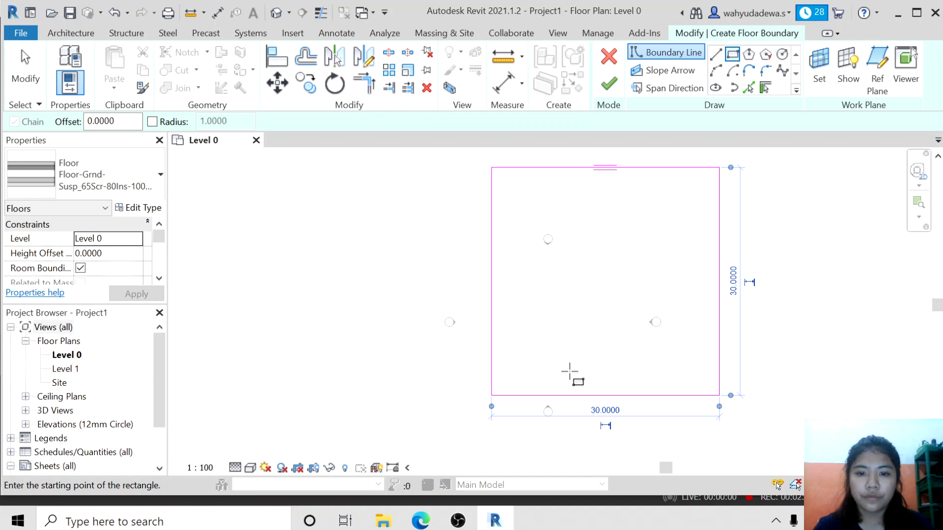
pyautogui.click(608, 80)
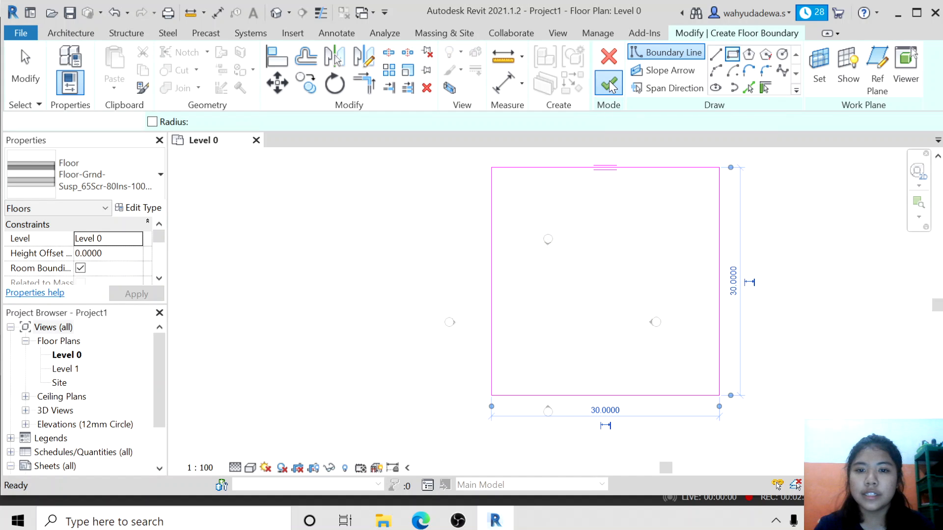
pyautogui.press('Escape')
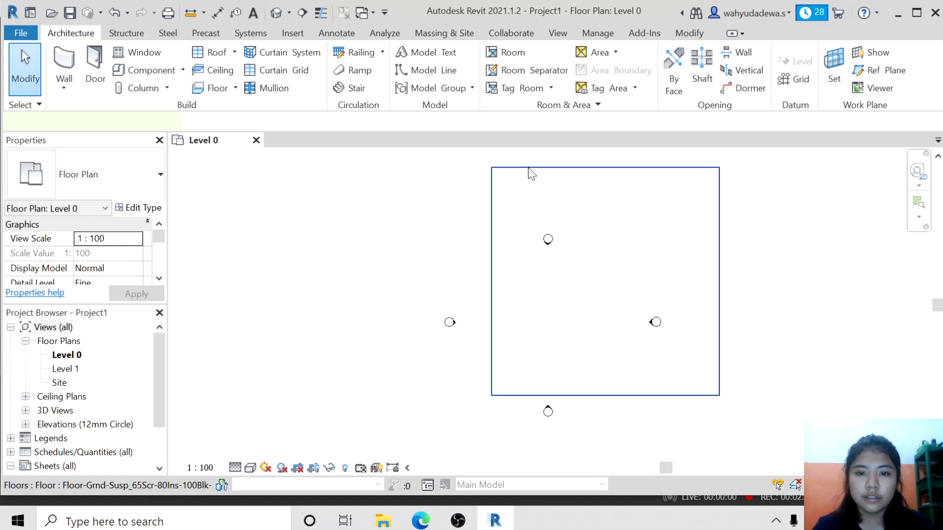
# Step: Move the square floor clear of the four elevation markers, to the east of them
pyautogui.moveTo(528, 169); pyautogui.dragTo(488, 217)
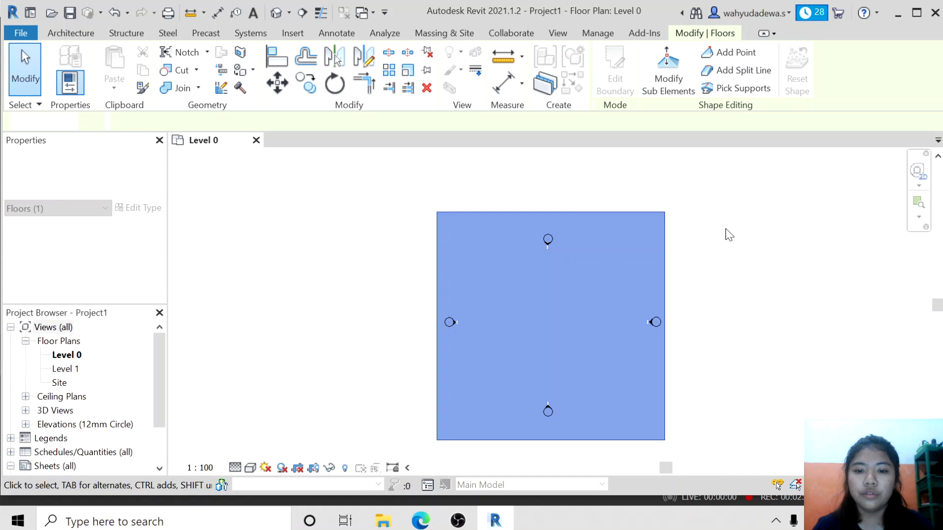
pyautogui.click(726, 229)
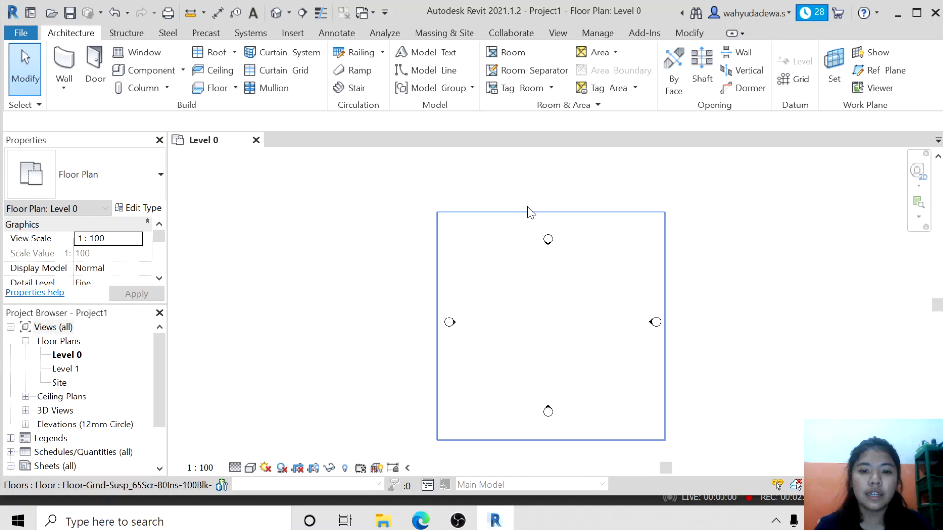
pyautogui.moveTo(530, 212); pyautogui.dragTo(765, 205)
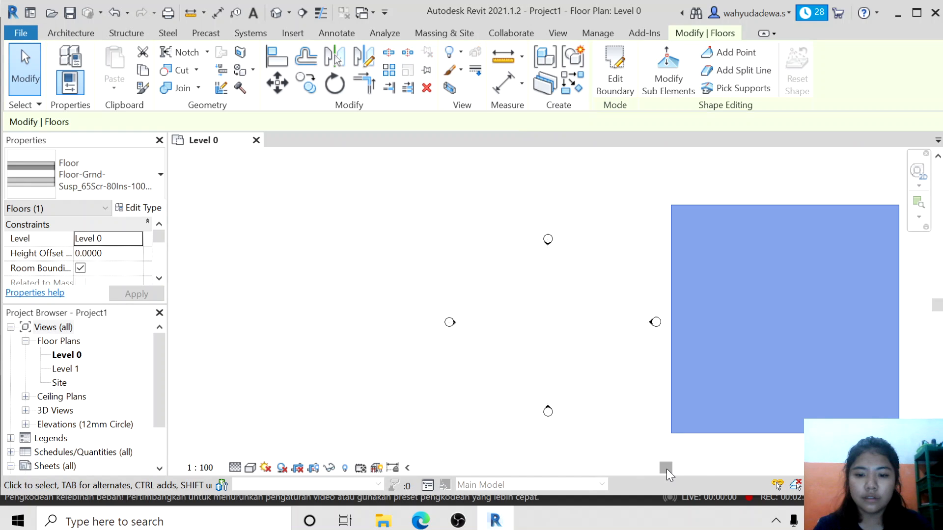
pyautogui.moveTo(667, 470); pyautogui.dragTo(699, 467)
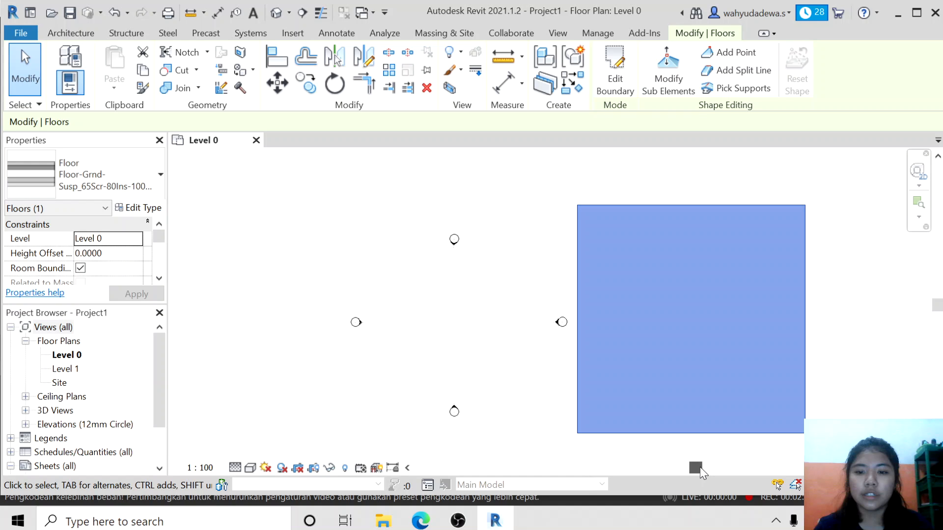
pyautogui.click(615, 307)
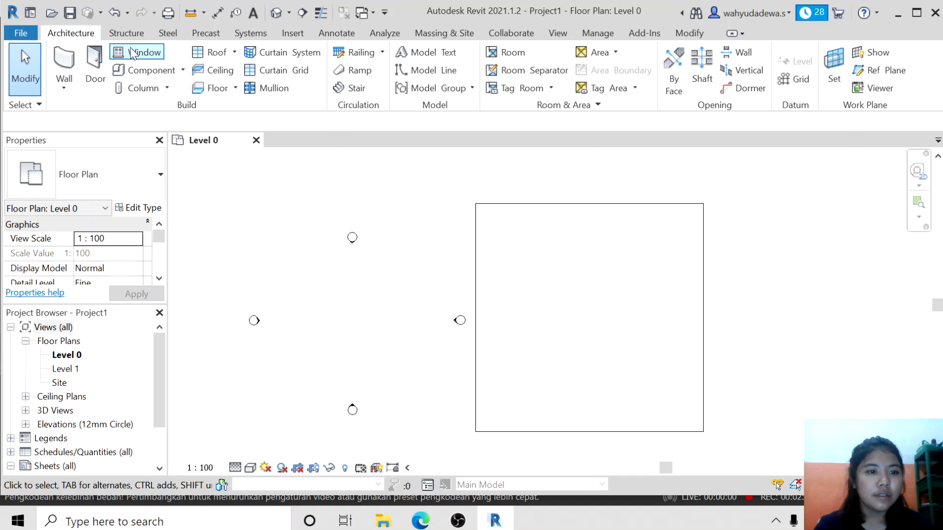
# Step: Draw chained exterior walls inside the floor: 20 m along the north, 25 m down the east and about 23 m along the south
pyautogui.press('w')
pyautogui.press('a')
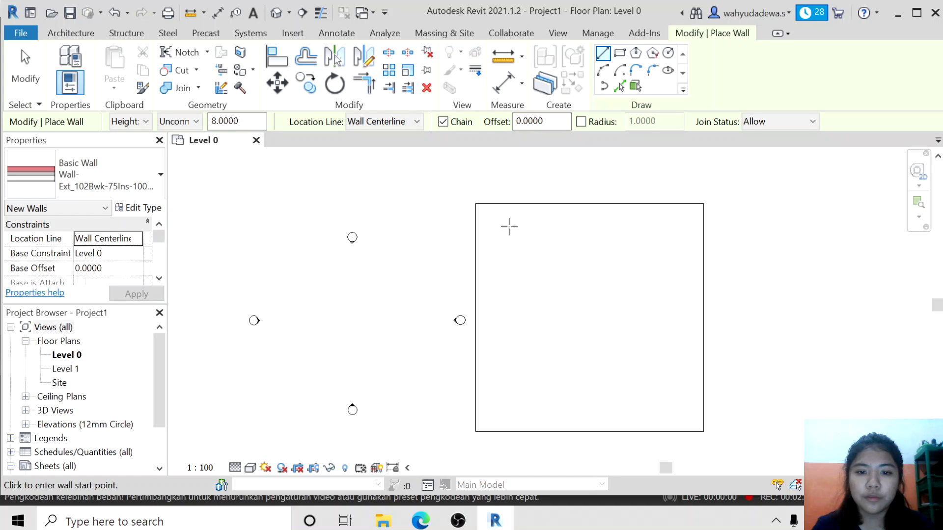
pyautogui.scroll(1, 516, 228)
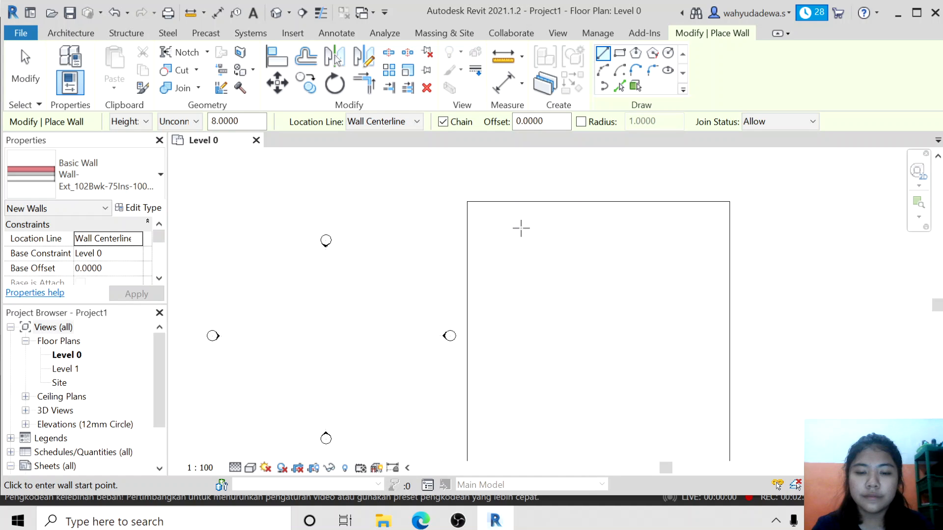
pyautogui.click(521, 228)
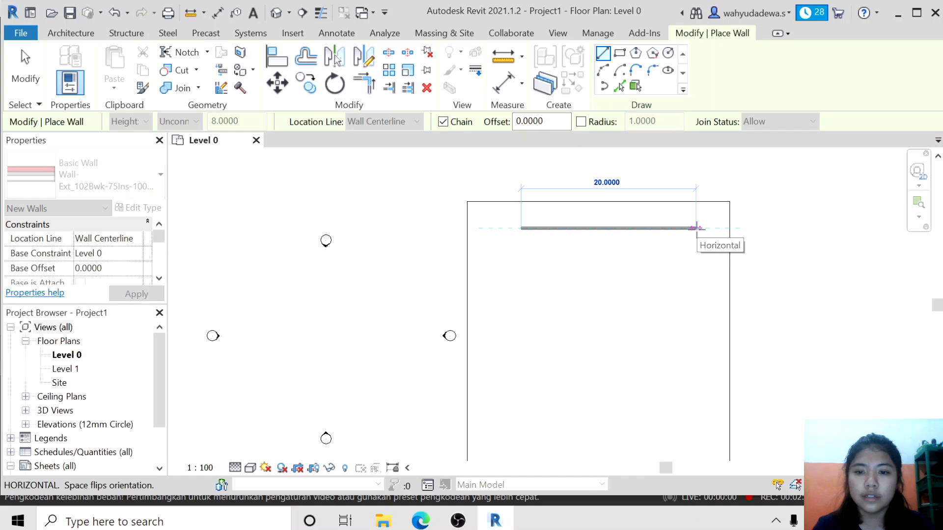
pyautogui.click(696, 228)
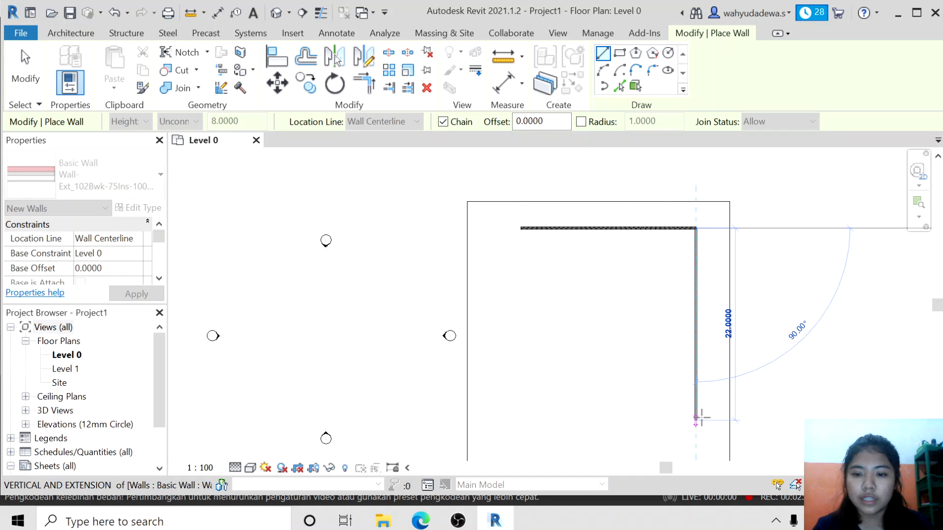
pyautogui.scroll(-1, 702, 418)
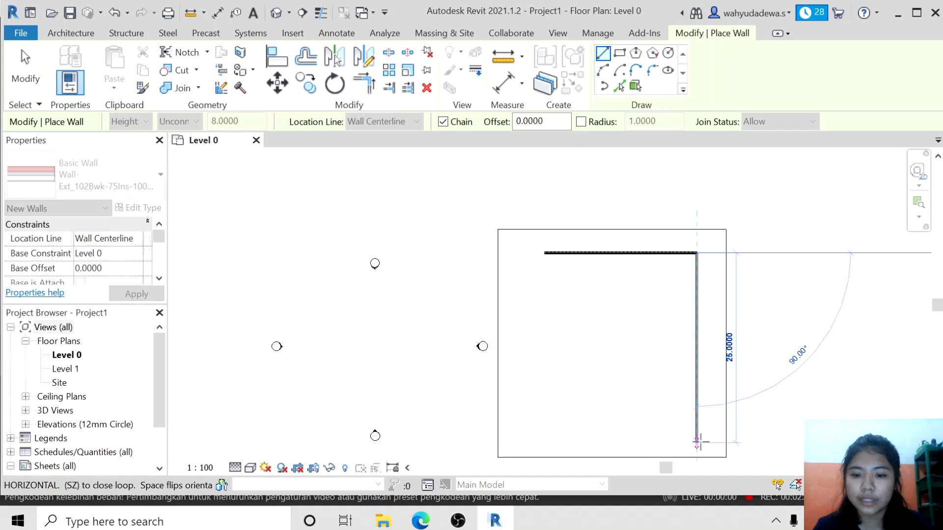
pyautogui.click(697, 442)
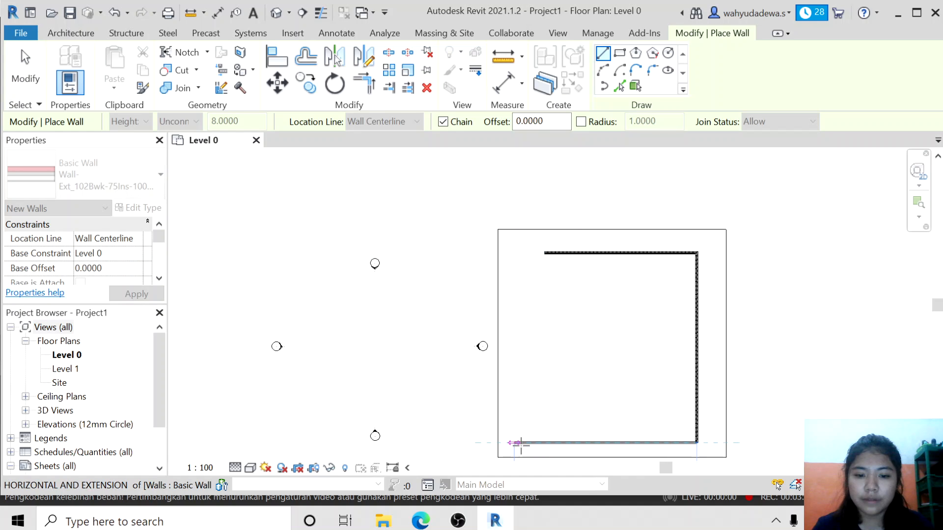
pyautogui.click(522, 444)
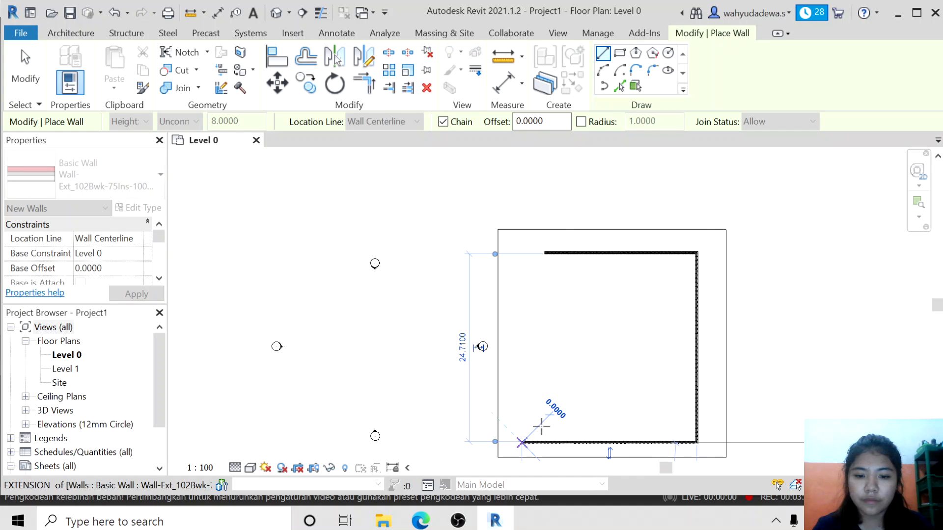
pyautogui.rightClick(545, 420)
pyautogui.press('Escape')
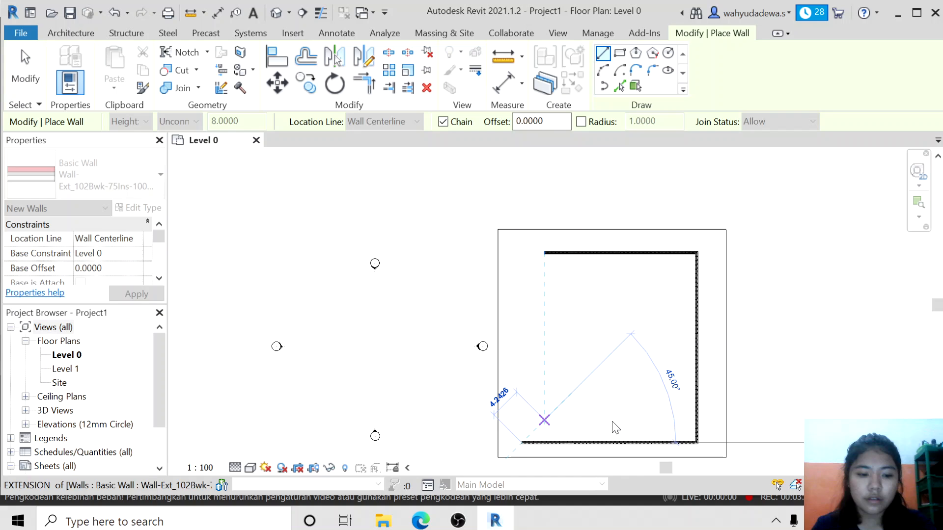
pyautogui.press('Escape')
pyautogui.click(696, 419)
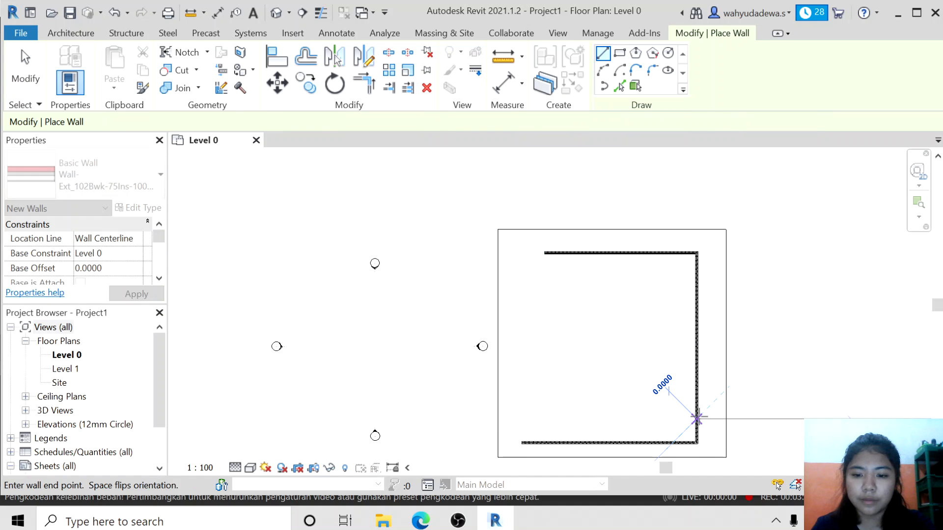
pyautogui.rightClick(693, 418)
pyautogui.press('Escape')
pyautogui.rightClick(673, 418)
pyautogui.press('Escape')
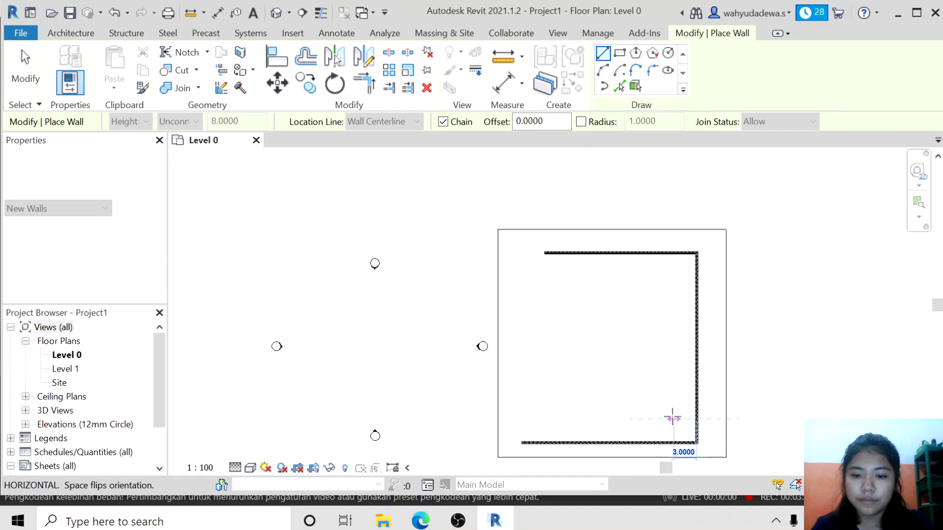
pyautogui.press('Escape')
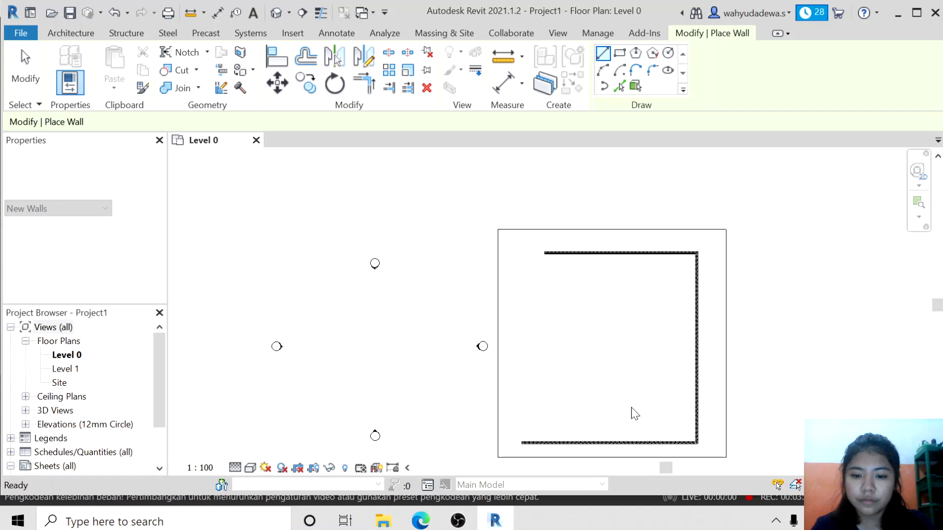
pyautogui.press('Escape')
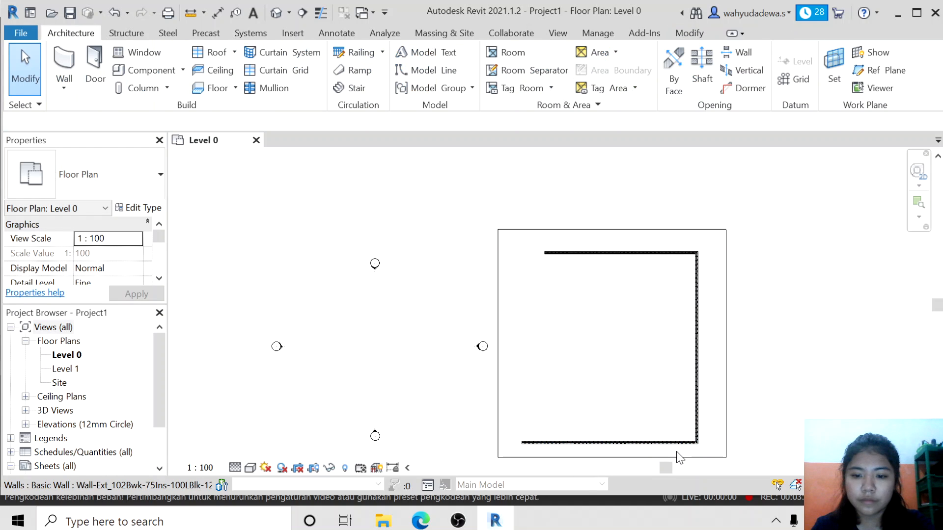
# Step: Reposition the east wall by setting its distance from the south wall's west end to 25 m
pyautogui.click(679, 444)
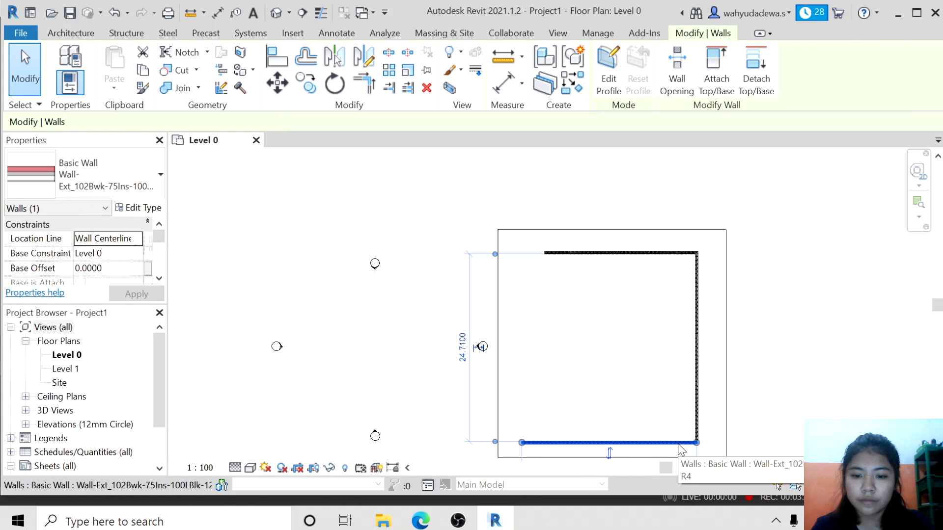
pyautogui.click(697, 413)
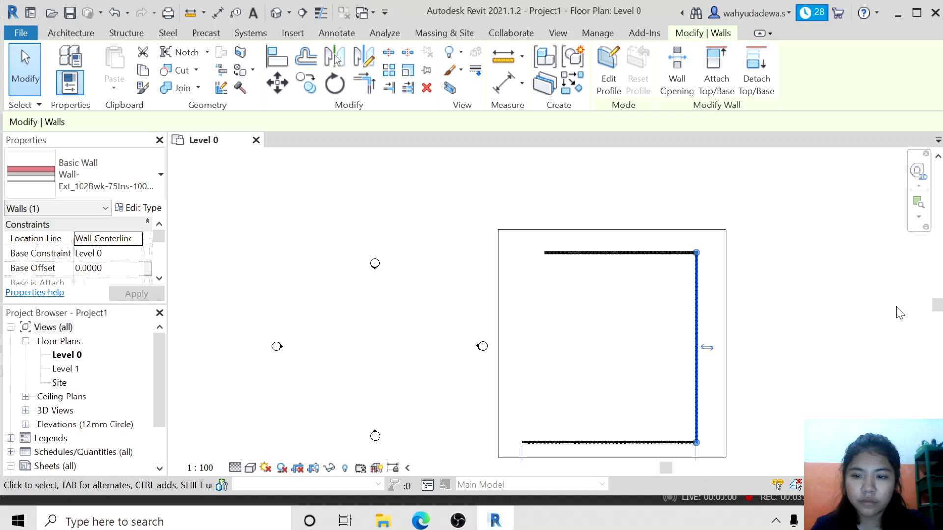
pyautogui.moveTo(938, 307); pyautogui.dragTo(938, 323)
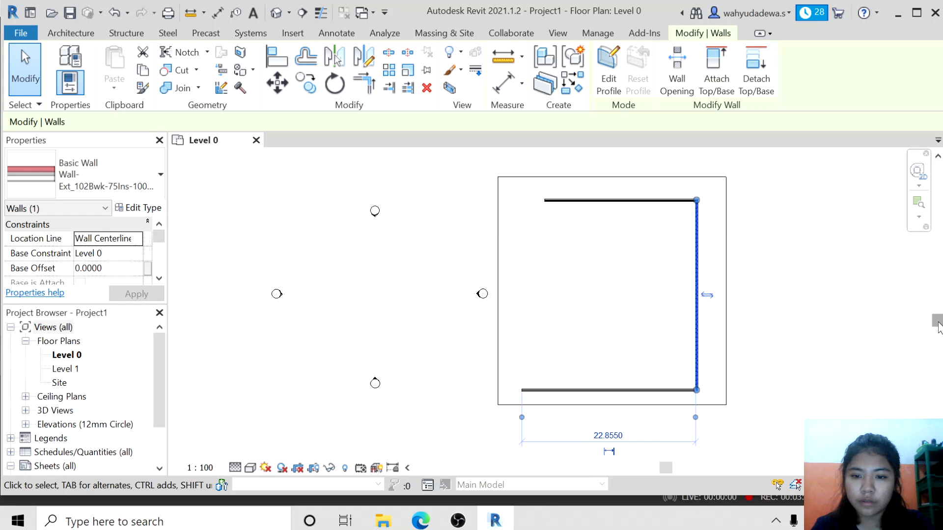
pyautogui.click(608, 433)
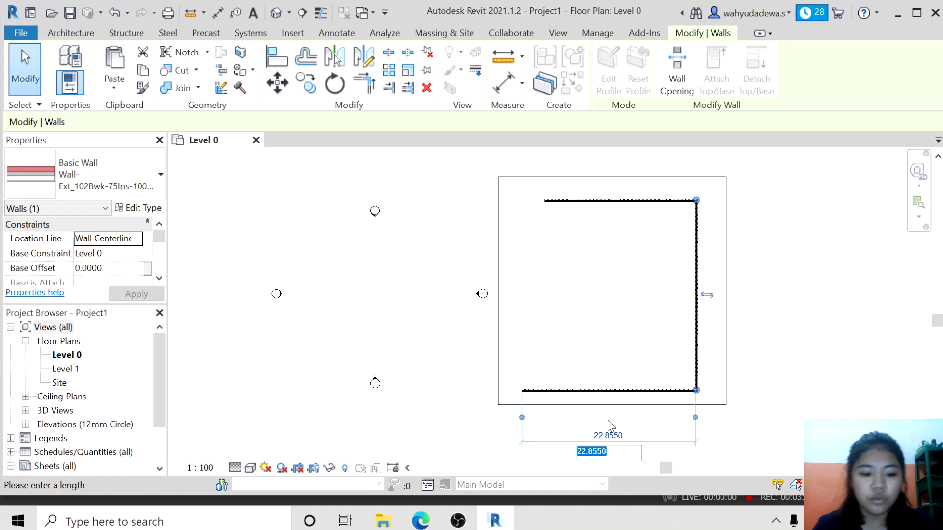
pyautogui.write('25')
pyautogui.press('Return')
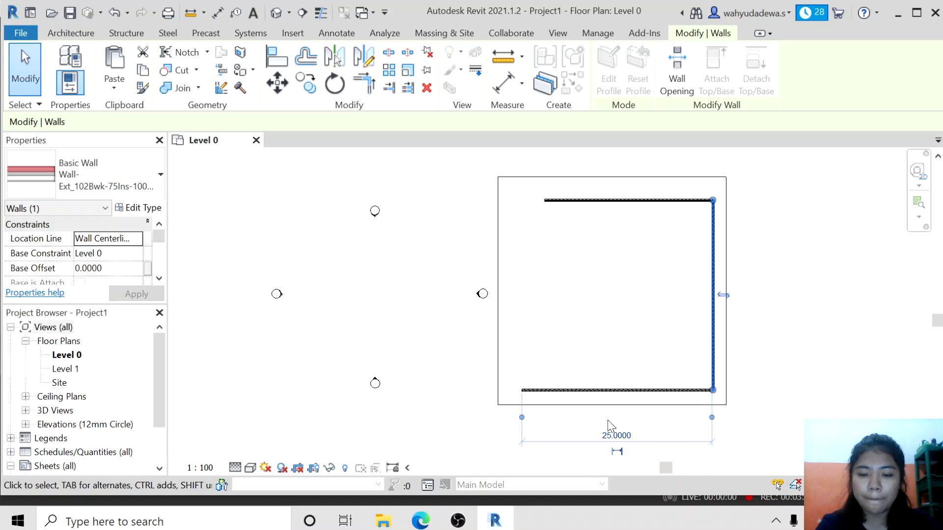
pyautogui.click(588, 271)
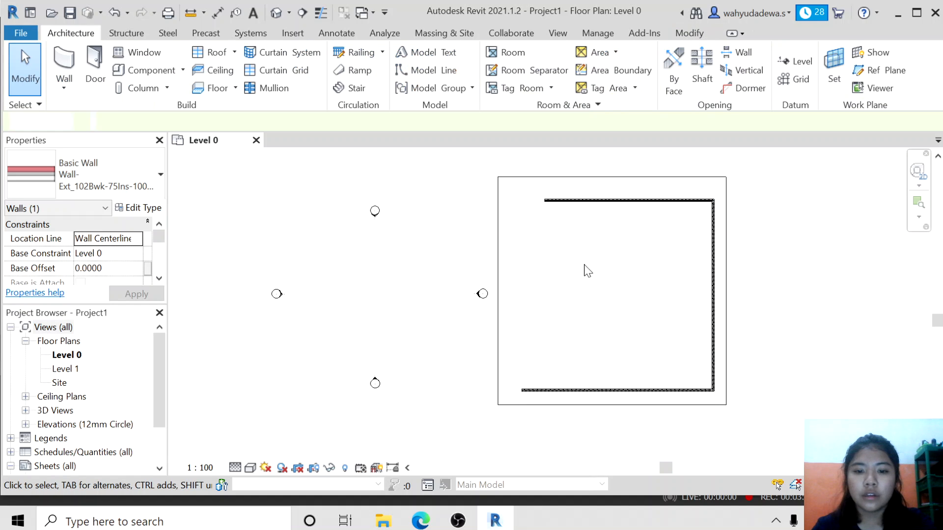
# Step: Draw a 13 m wall southward from the north wall's open west end
pyautogui.click(82, 62)
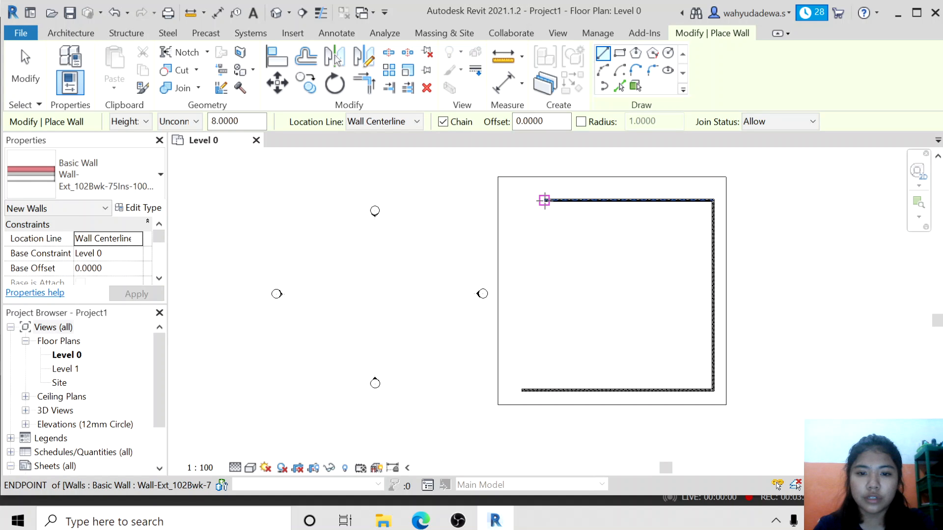
pyautogui.click(544, 200)
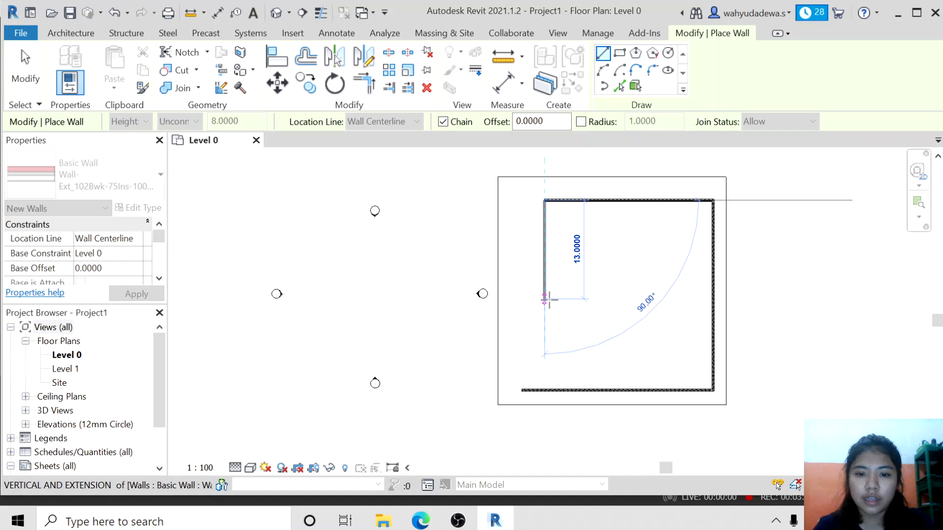
pyautogui.click(545, 298)
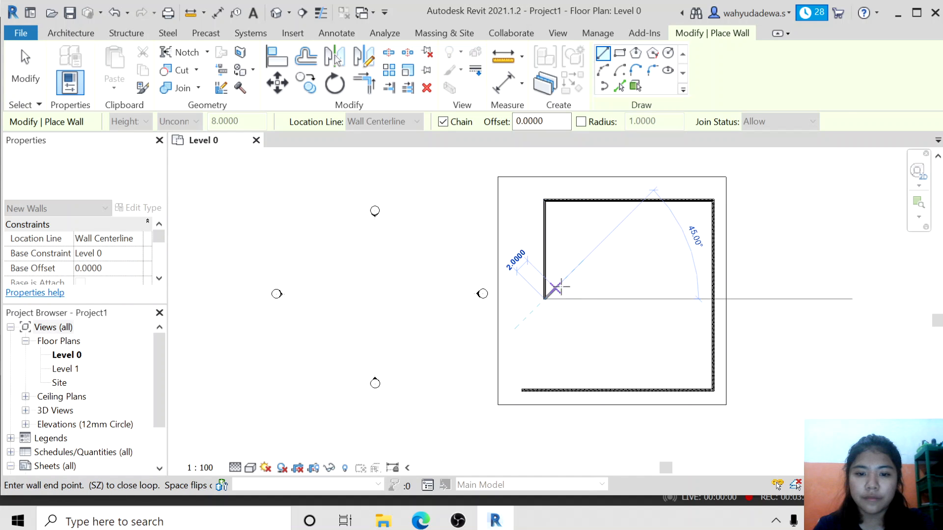
pyautogui.rightClick(567, 286)
pyautogui.press('Escape')
pyautogui.press('Escape')
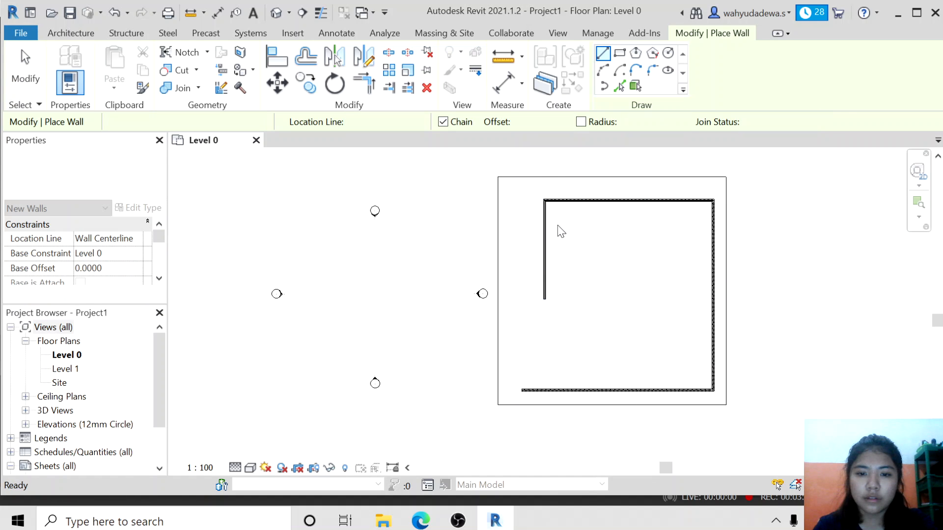
pyautogui.click(553, 201)
pyautogui.press('Escape')
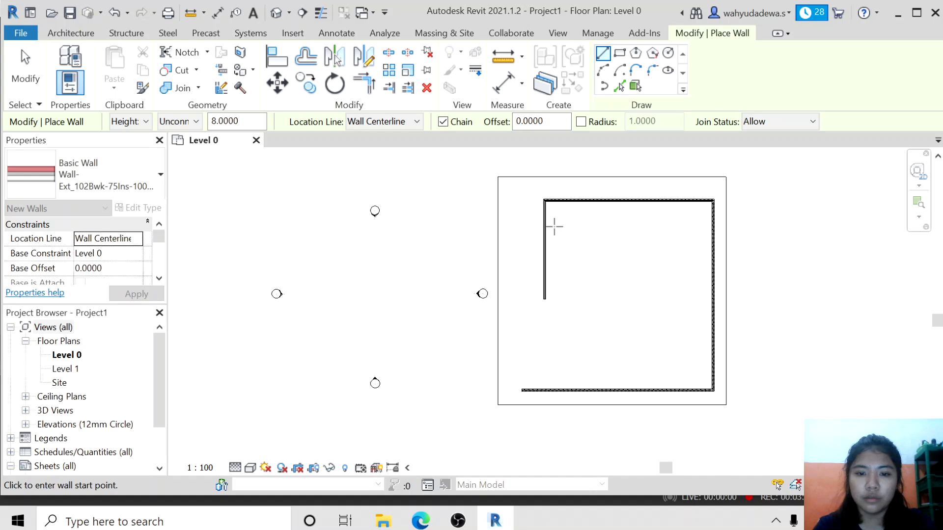
pyautogui.press('Escape')
# Step: Set the length of the wall running south from the northwest corner to 12.5 m
pyautogui.click(560, 203)
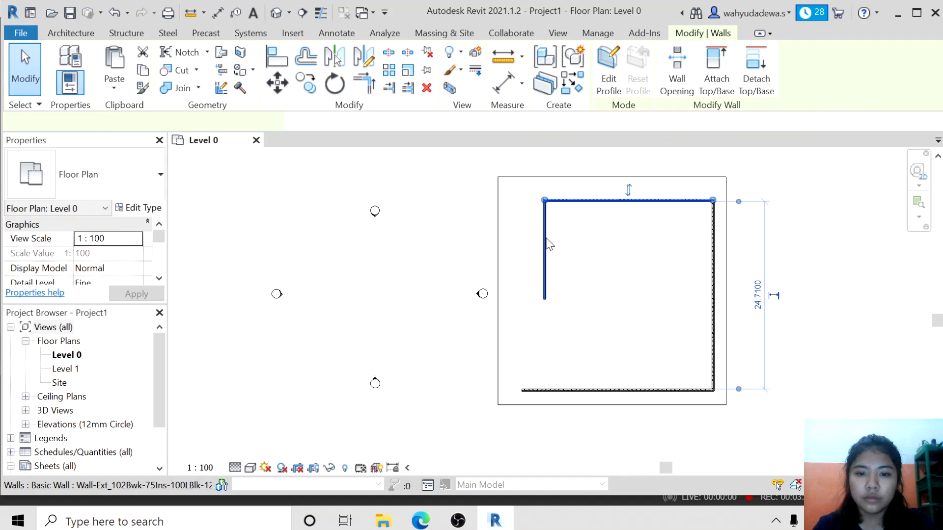
pyautogui.click(548, 244)
pyautogui.click(579, 246)
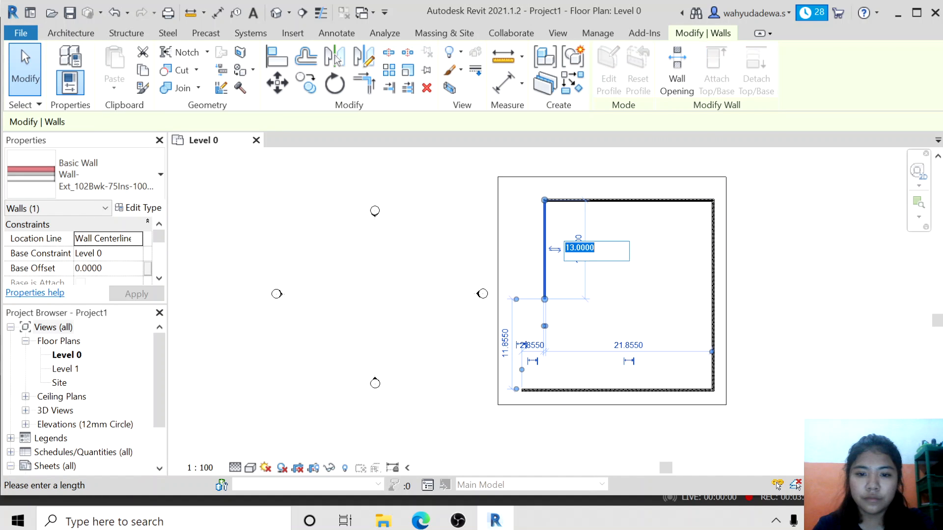
pyautogui.write('12')
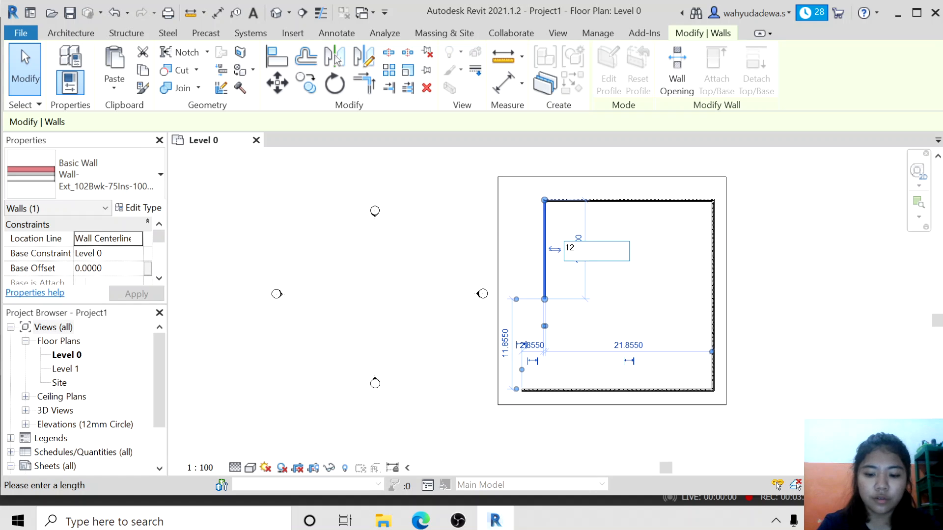
pyautogui.write('.5')
pyautogui.press('Return')
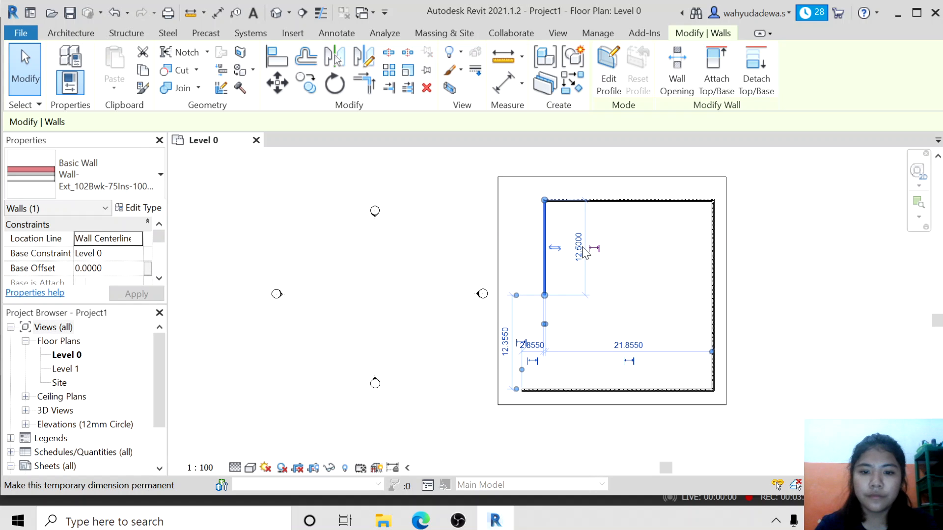
pyautogui.click(635, 263)
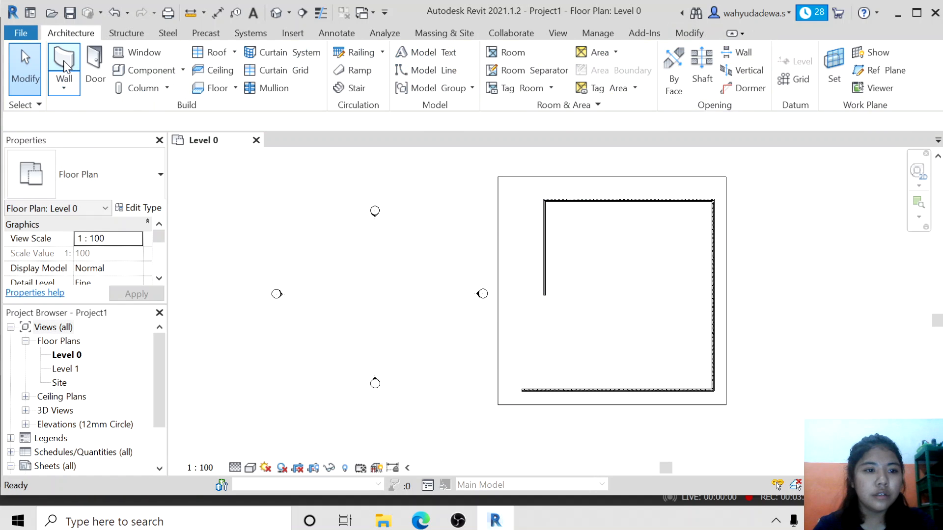
# Step: Continue the walls 5 m west from the short wall's south end and south to the south wall's line, closing the outline
pyautogui.click(65, 65)
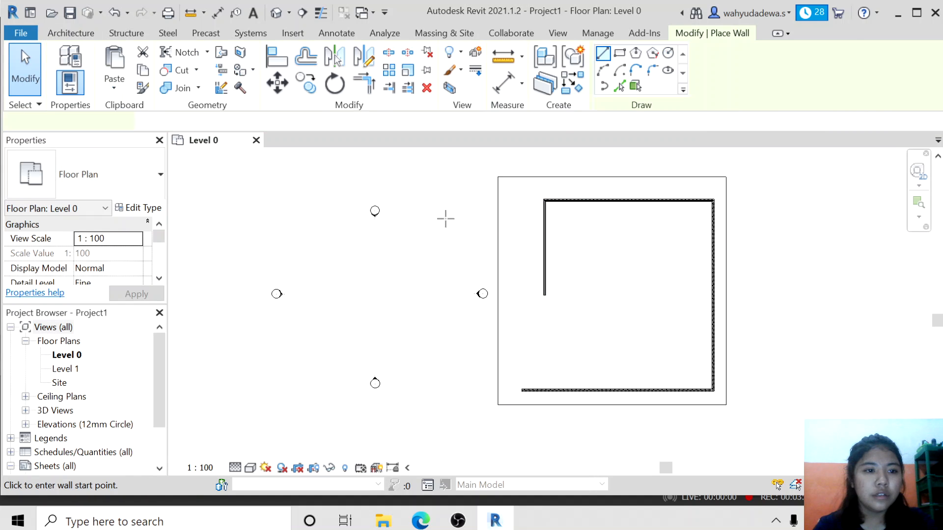
pyautogui.click(545, 295)
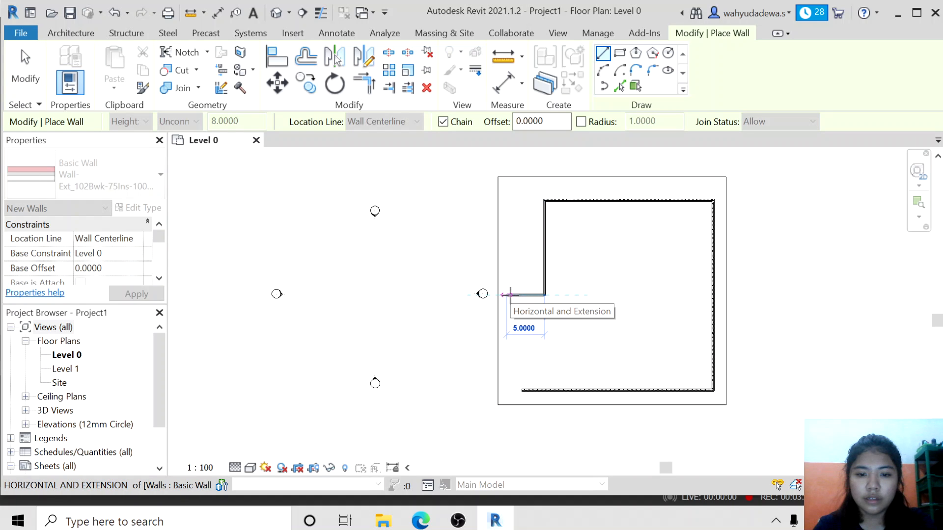
pyautogui.click(507, 294)
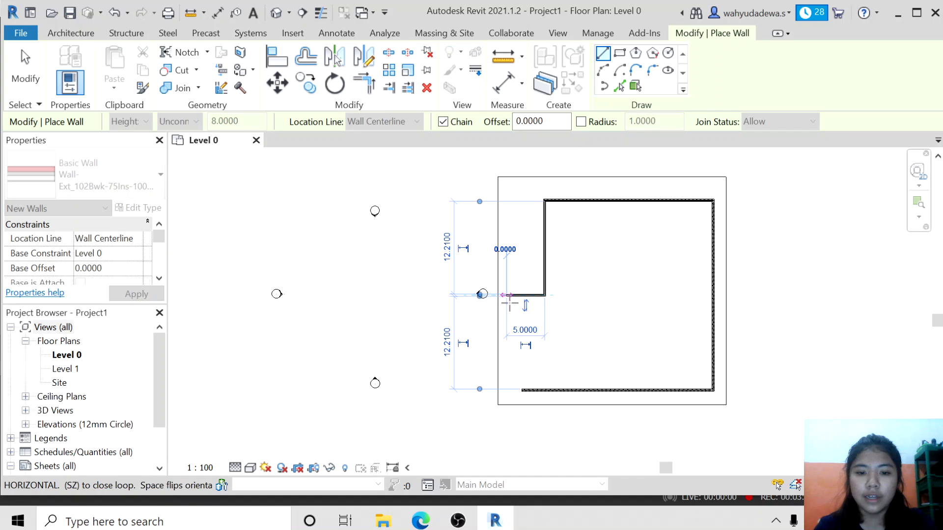
pyautogui.click(506, 390)
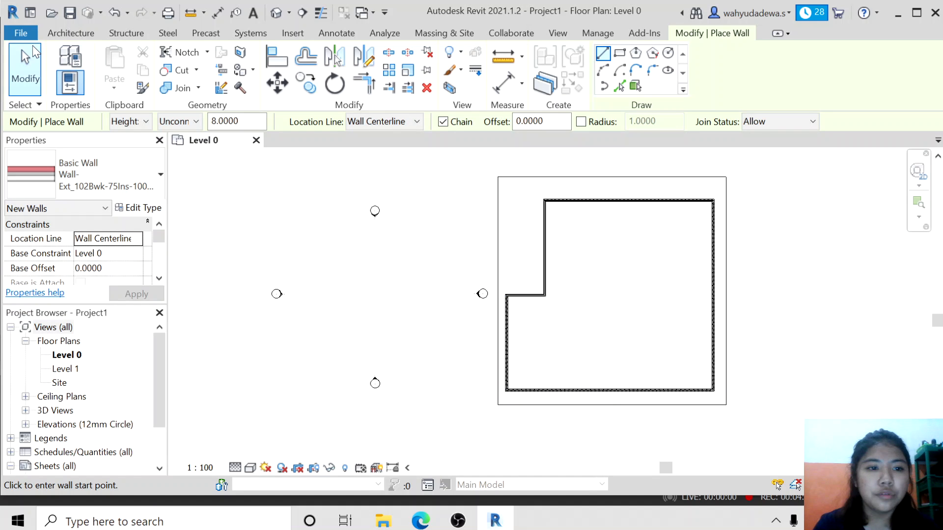
# Step: Draw a horizontal dividing wall from the inner corner of the west side's step to the east wall
pyautogui.click(71, 33)
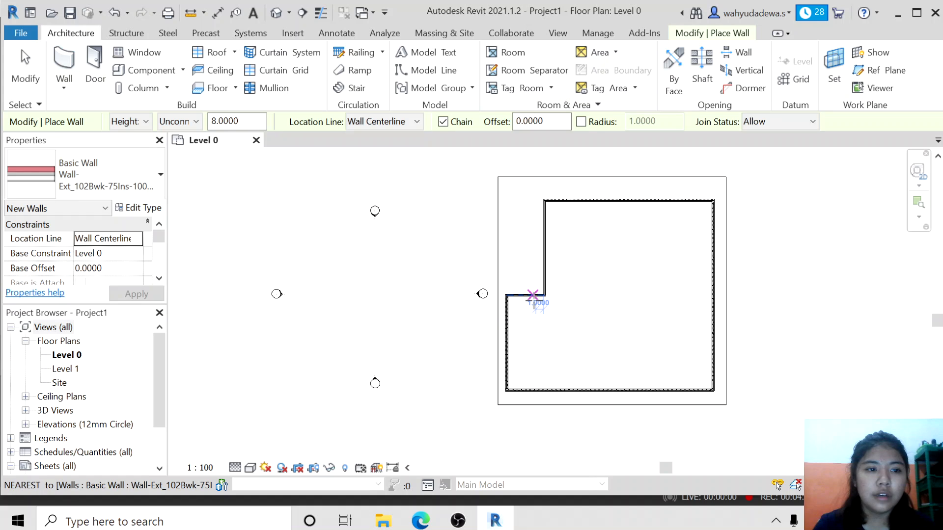
pyautogui.click(545, 295)
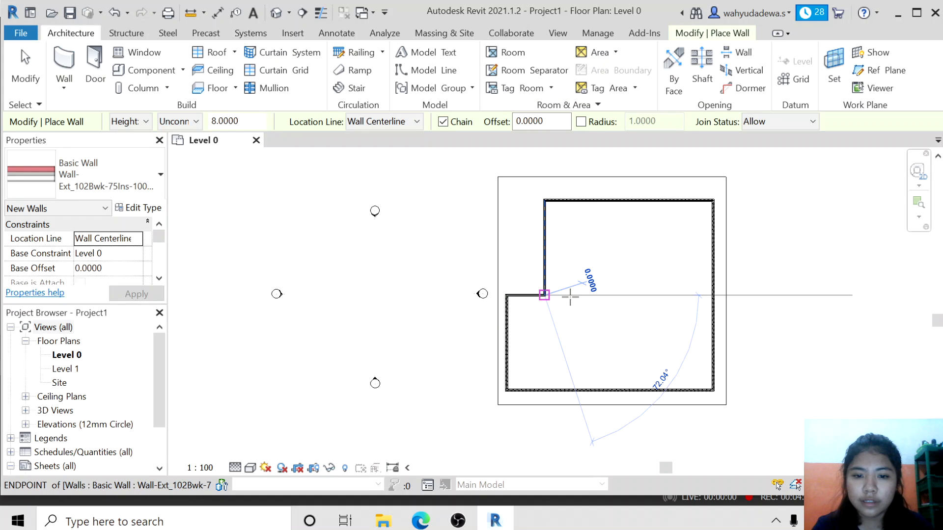
pyautogui.click(713, 294)
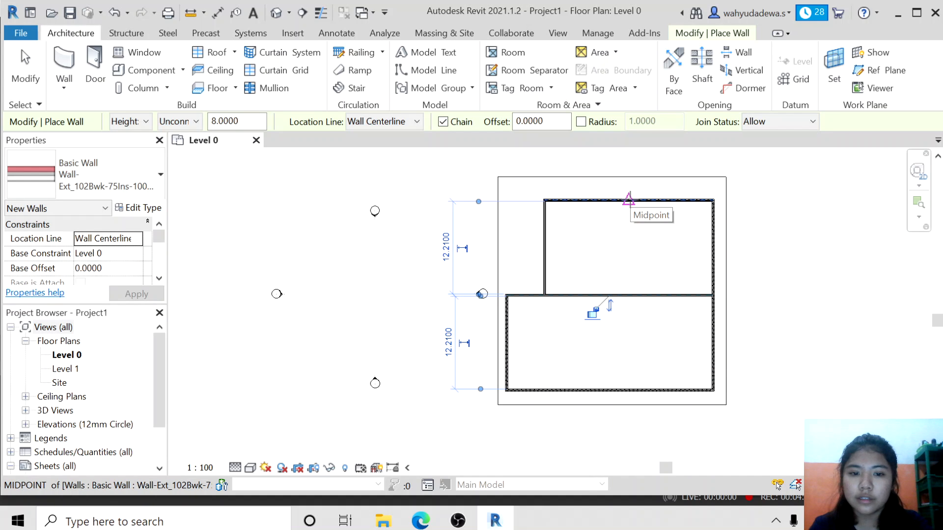
# Step: Draw a vertical dividing wall from the north wall's midpoint straight down to the south wall
pyautogui.rightClick(625, 244)
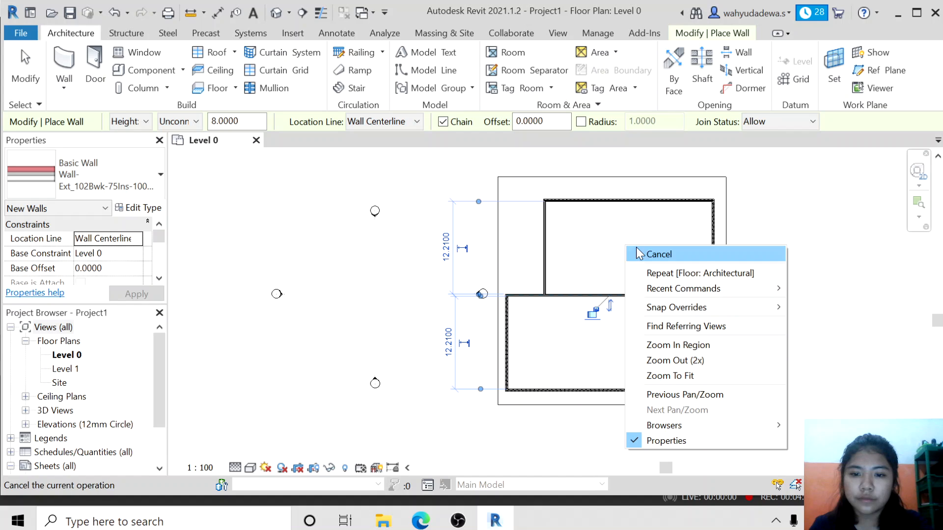
pyautogui.click(658, 254)
pyautogui.scroll(2, 641, 248)
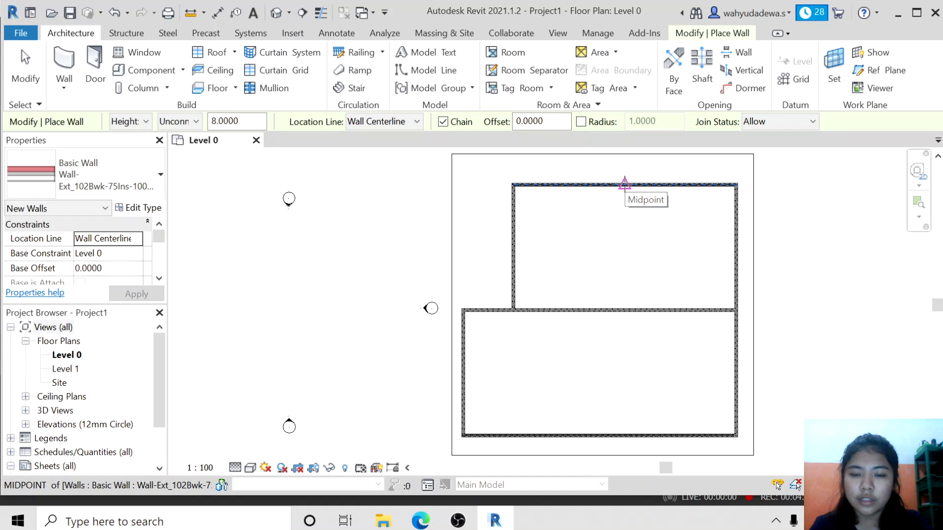
pyautogui.click(624, 184)
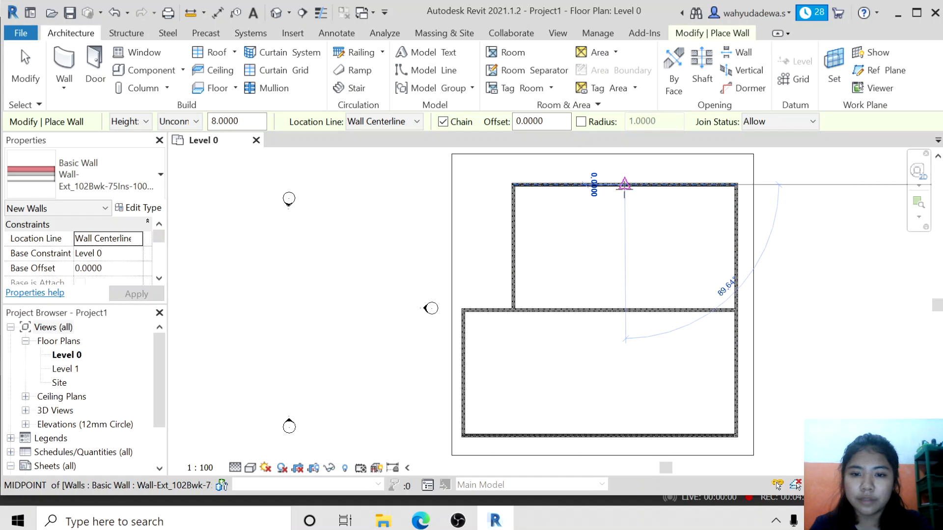
pyautogui.click(627, 434)
pyautogui.press('Escape')
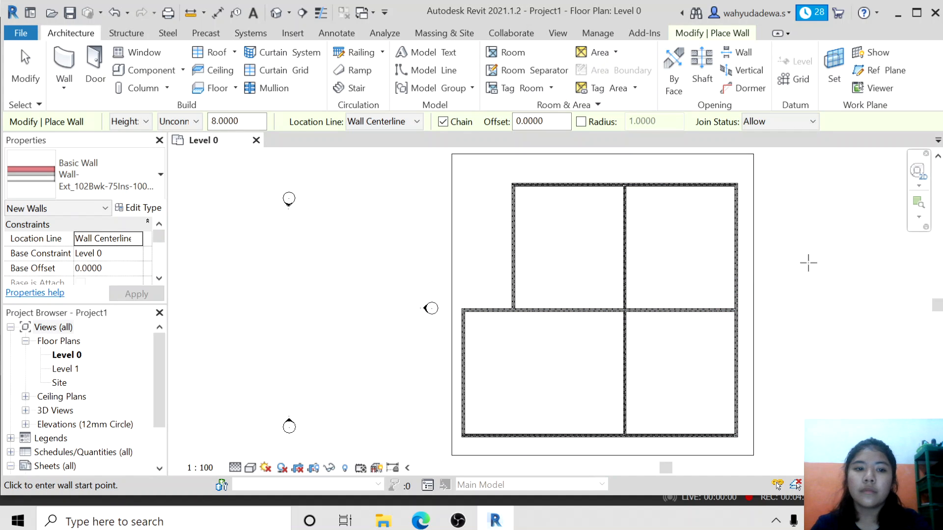
pyautogui.press('Escape')
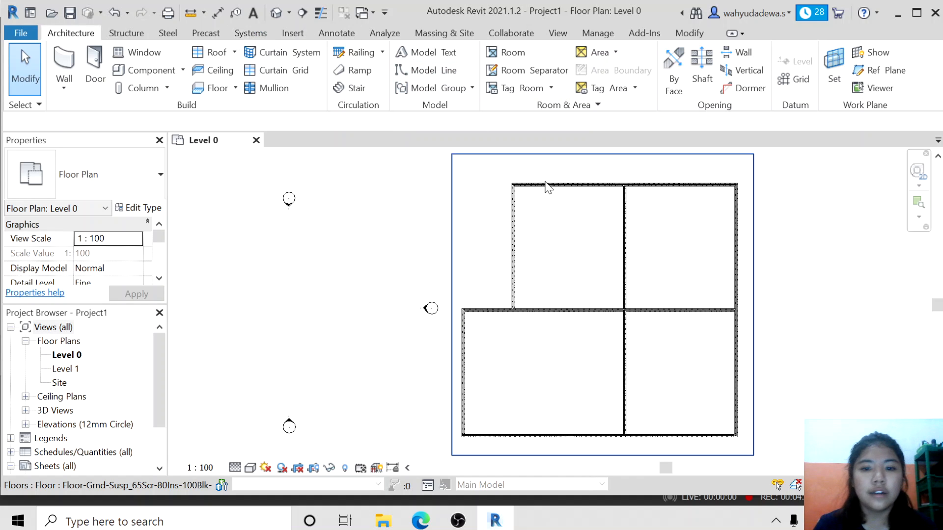
pyautogui.scroll(-2, 626, 243)
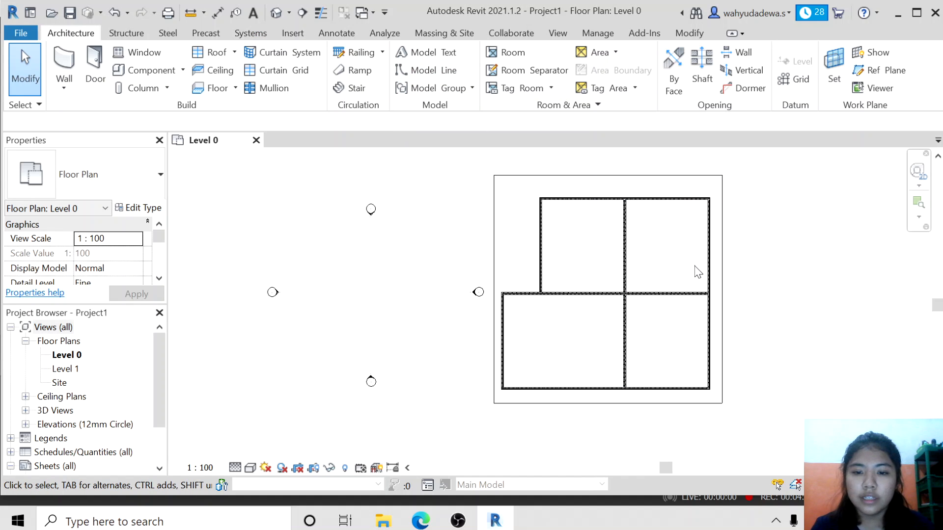
pyautogui.scroll(1, 696, 271)
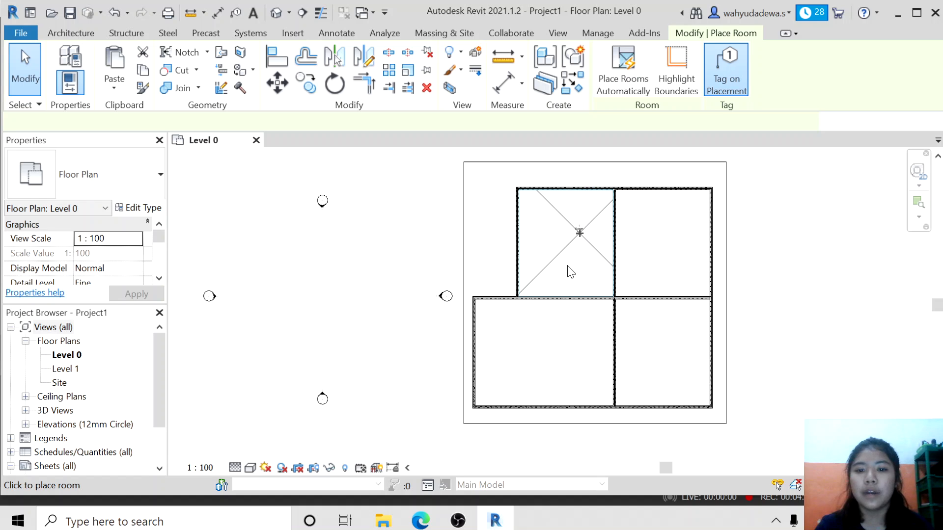
pyautogui.click(565, 242)
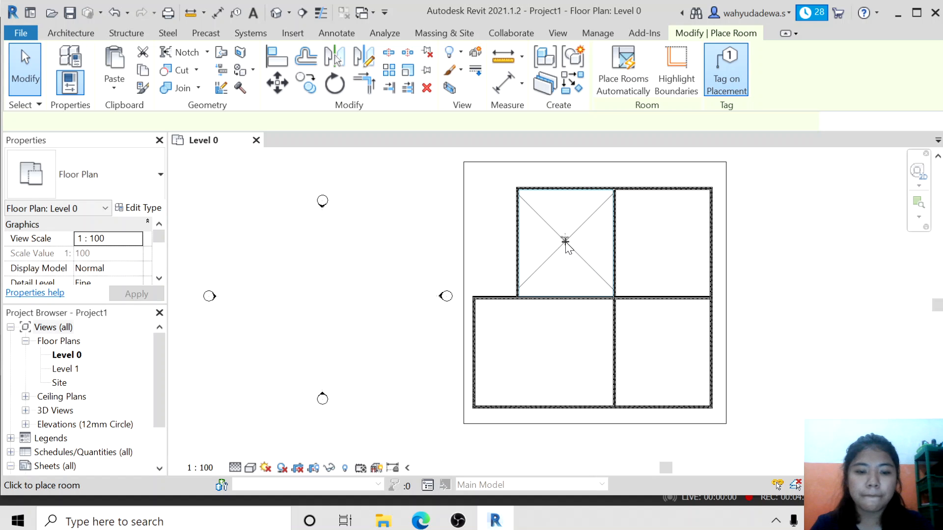
pyautogui.press('Escape')
pyautogui.press('Escape')
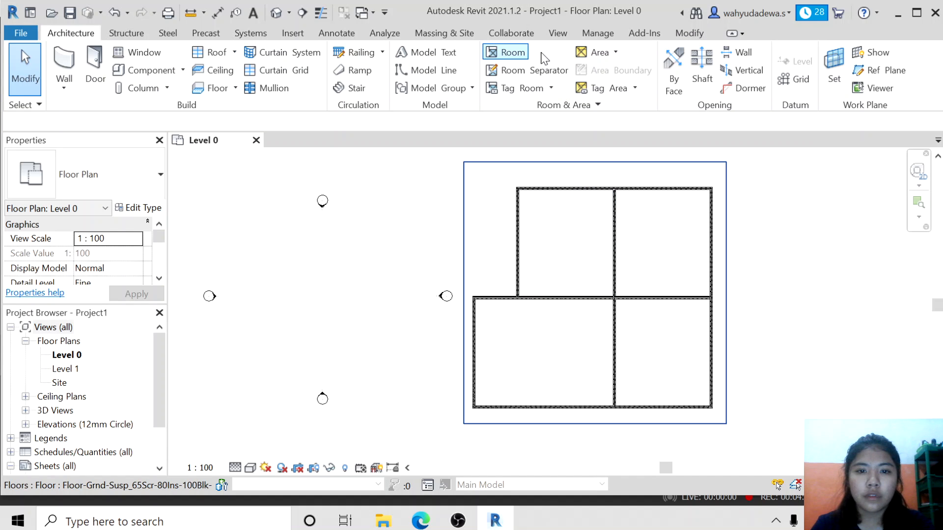
# Step: Add the model text "Kamar Mandi" near the north wall of the northwest room
pyautogui.click(425, 52)
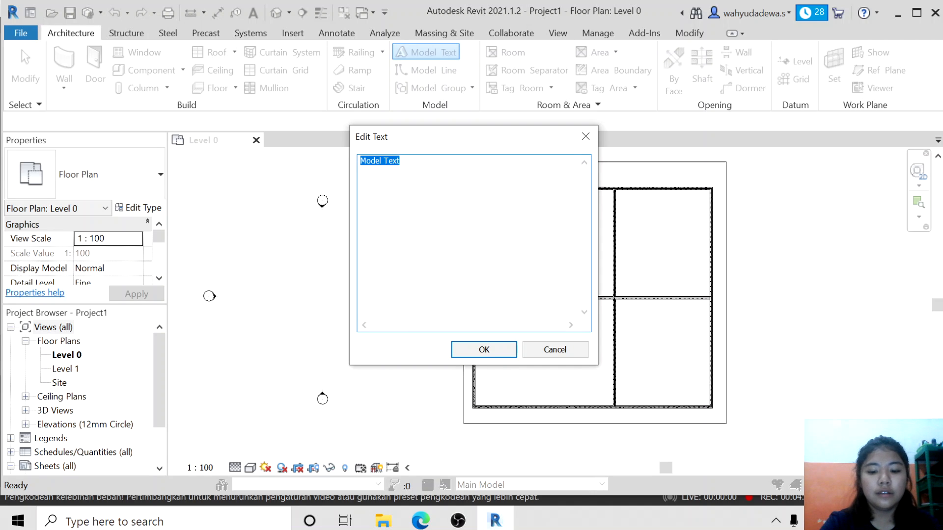
pyautogui.write('Kamar M')
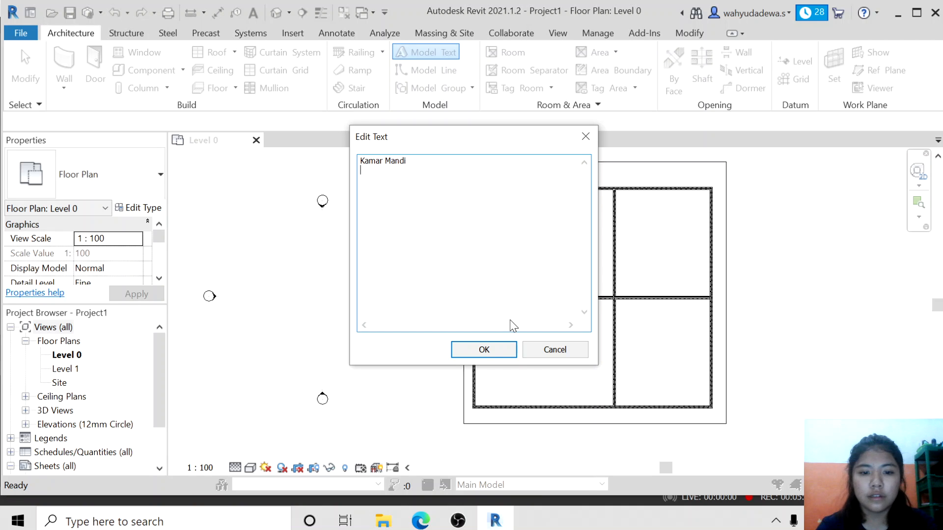
pyautogui.write('andi')
pyautogui.click(493, 350)
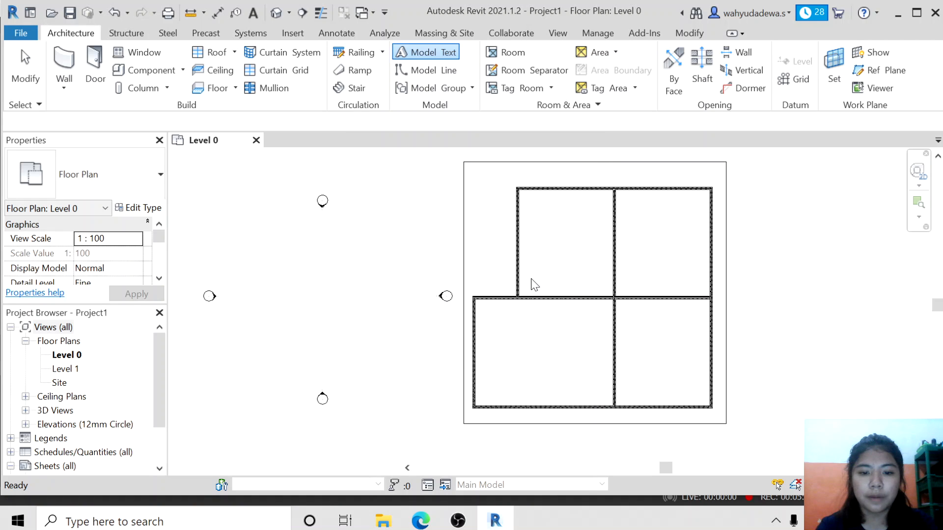
pyautogui.click(549, 202)
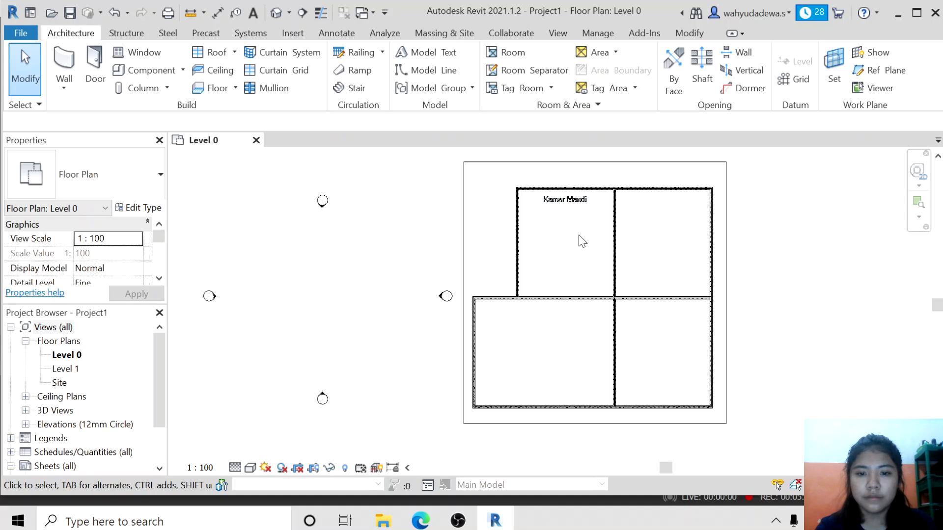
# Step: Add the model text "Kamar Tidur" near the north wall of the northeast room
pyautogui.click(423, 53)
pyautogui.press('BackSpace')
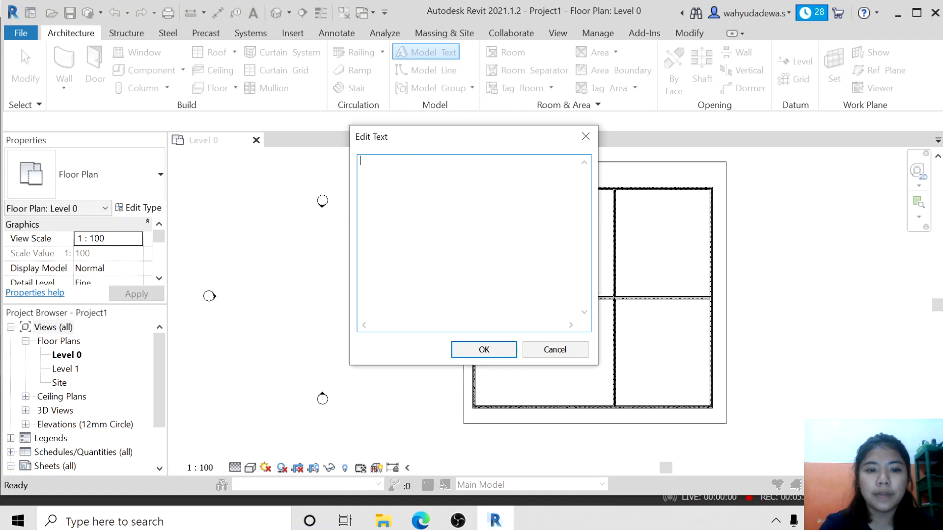
pyautogui.write('Kamar Tidur')
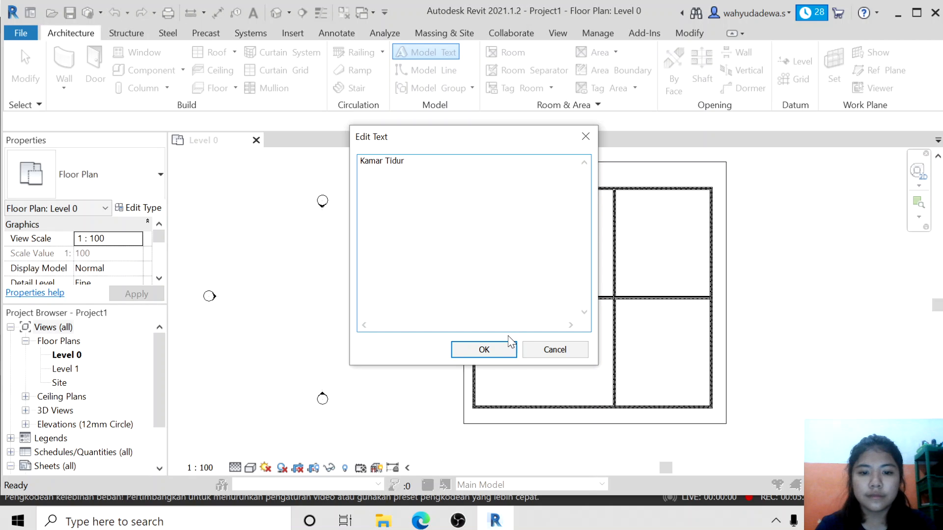
pyautogui.click(505, 350)
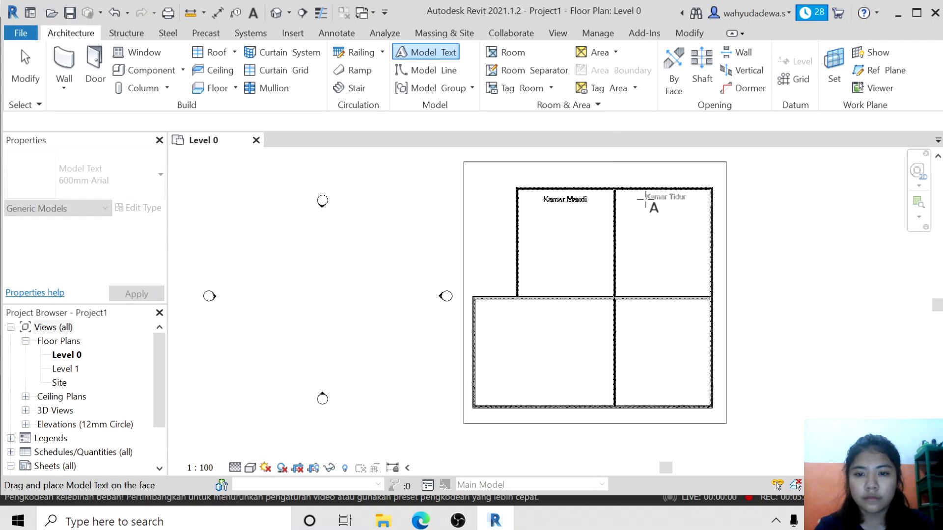
pyautogui.click(644, 200)
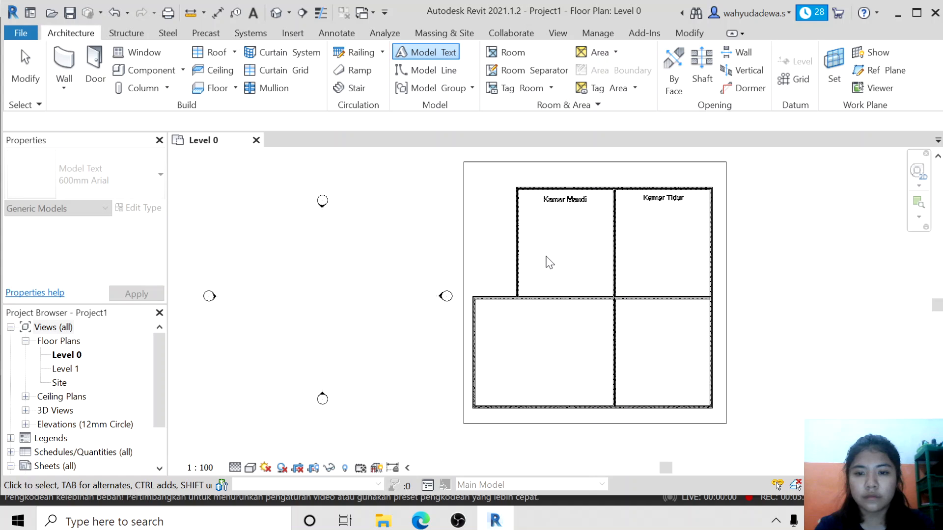
pyautogui.press('Escape')
pyautogui.press('Escape')
# Step: Add the model text "Dapur" near the upper wall of the southeast room
pyautogui.click(421, 50)
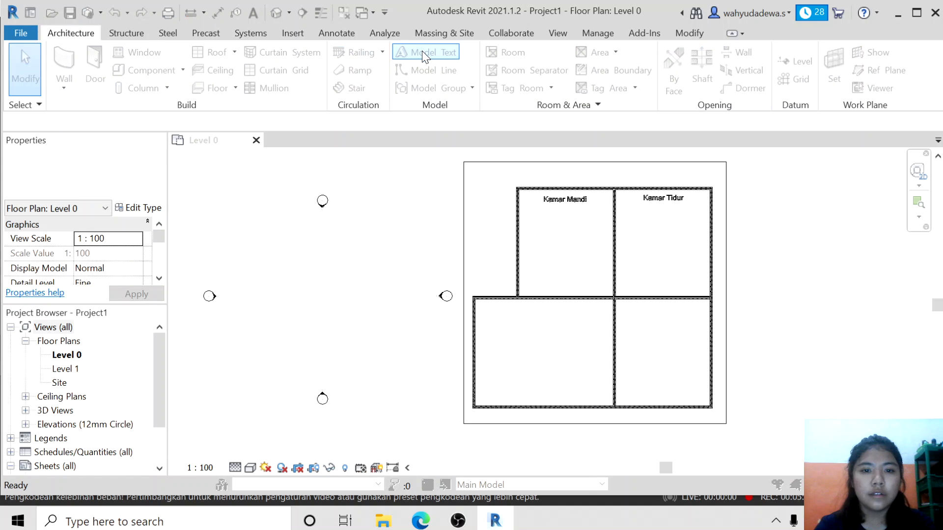
pyautogui.write('Dapur')
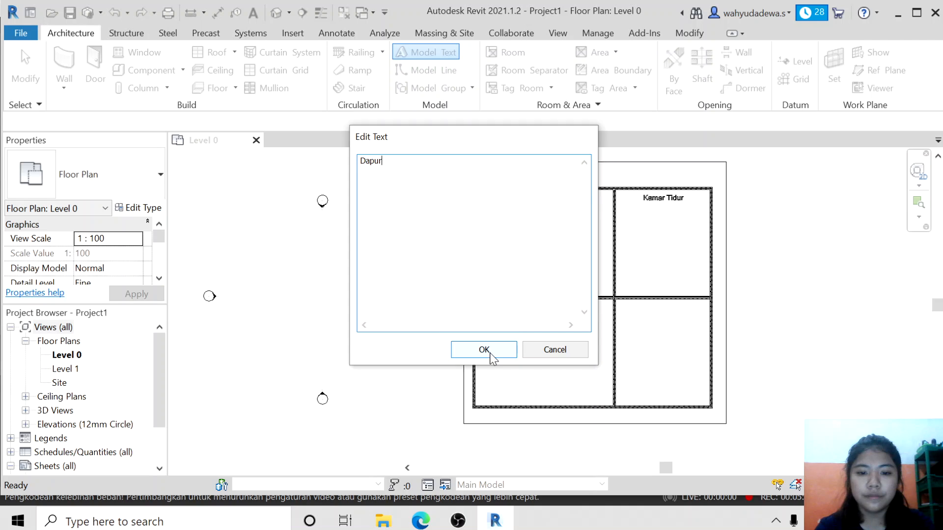
pyautogui.click(484, 350)
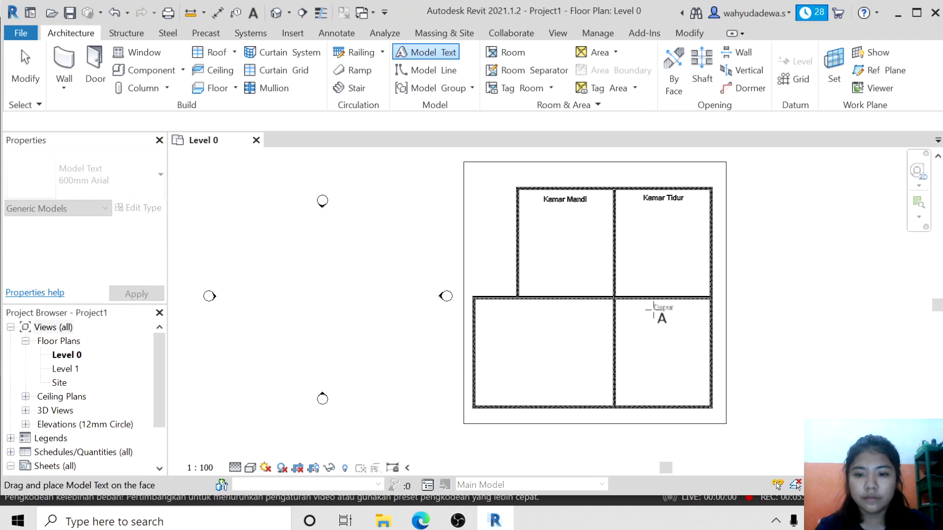
pyautogui.click(653, 311)
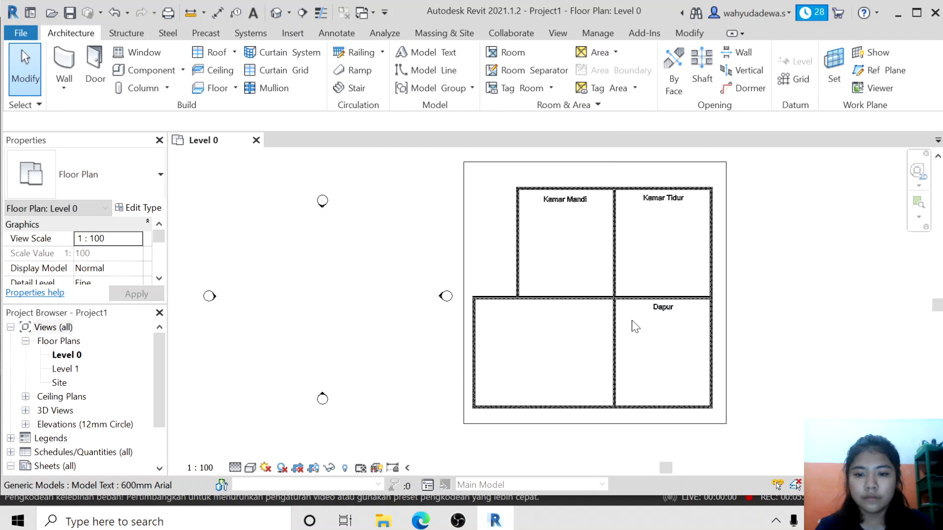
# Step: Add the model text "Ruang Tamu/ Keluarga" in the middle of the southwest room
pyautogui.click(420, 47)
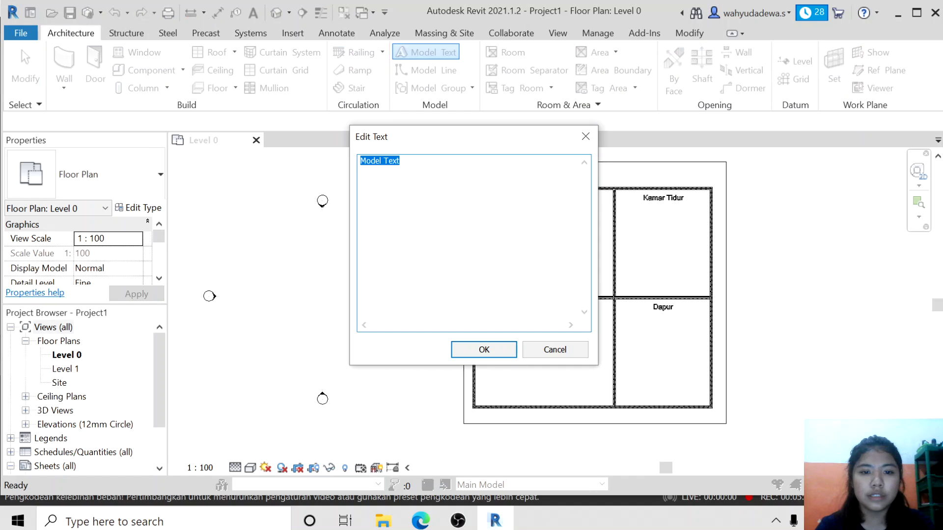
pyautogui.write('Ruang Tamu/ Keluarga')
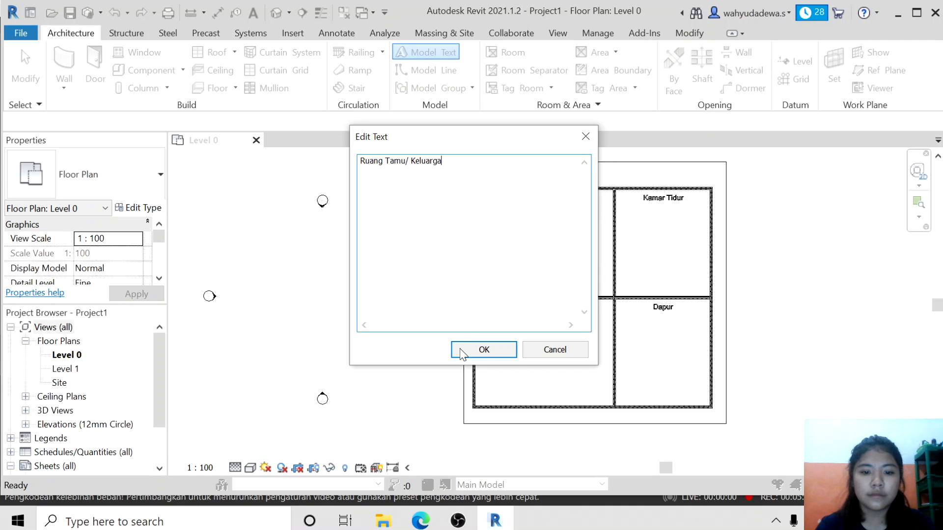
pyautogui.click(462, 352)
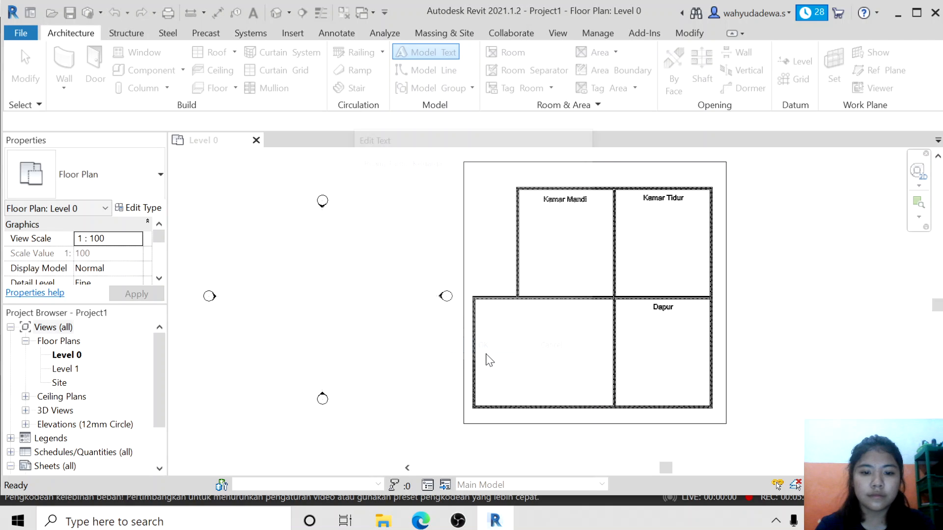
pyautogui.click(512, 347)
pyautogui.press('Escape')
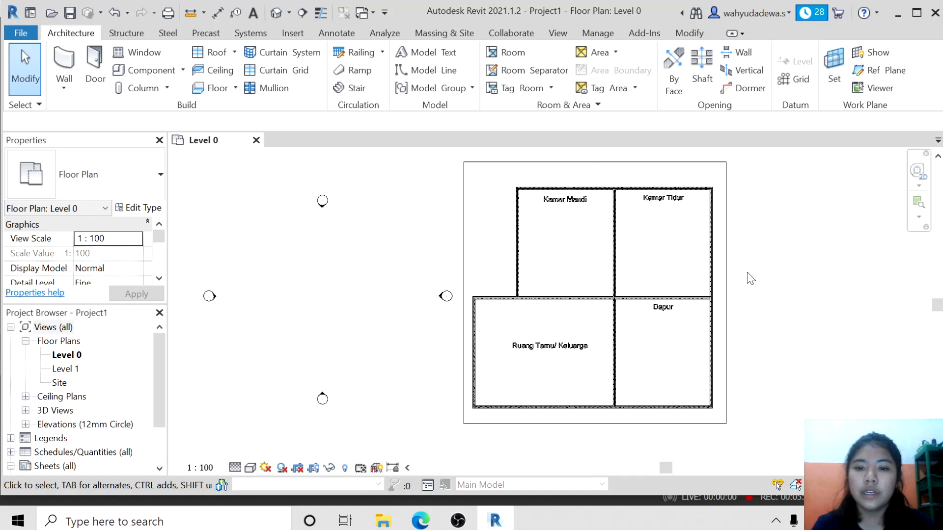
pyautogui.scroll(2, 543, 301)
pyautogui.scroll(-1, 562, 294)
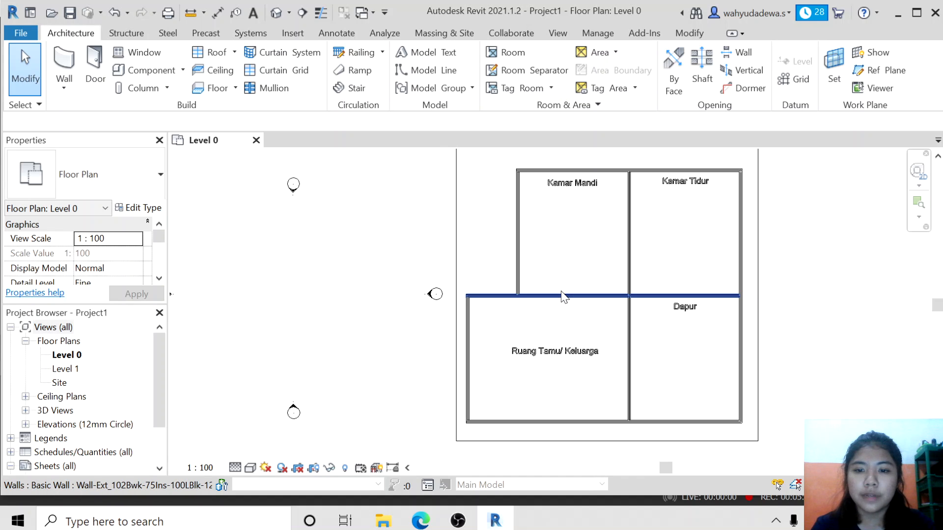
pyautogui.scroll(-1, 562, 297)
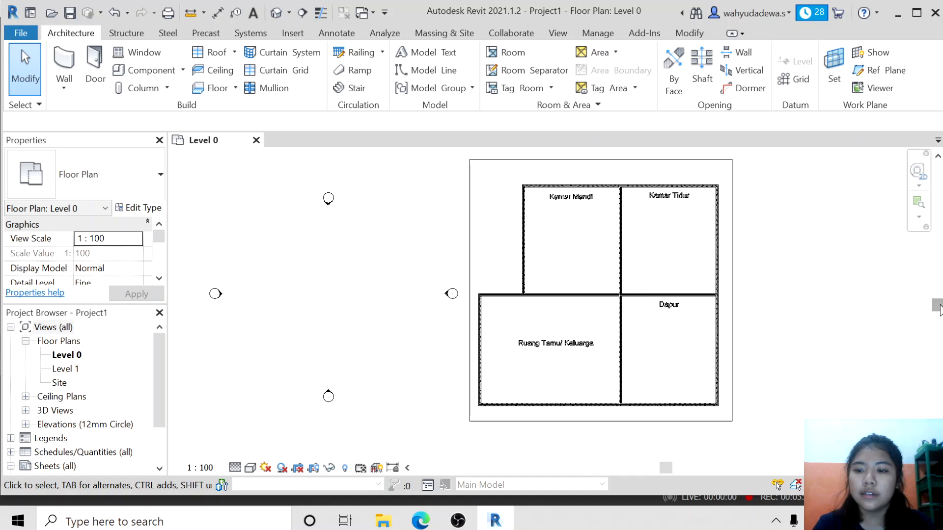
pyautogui.moveTo(668, 467); pyautogui.dragTo(684, 468)
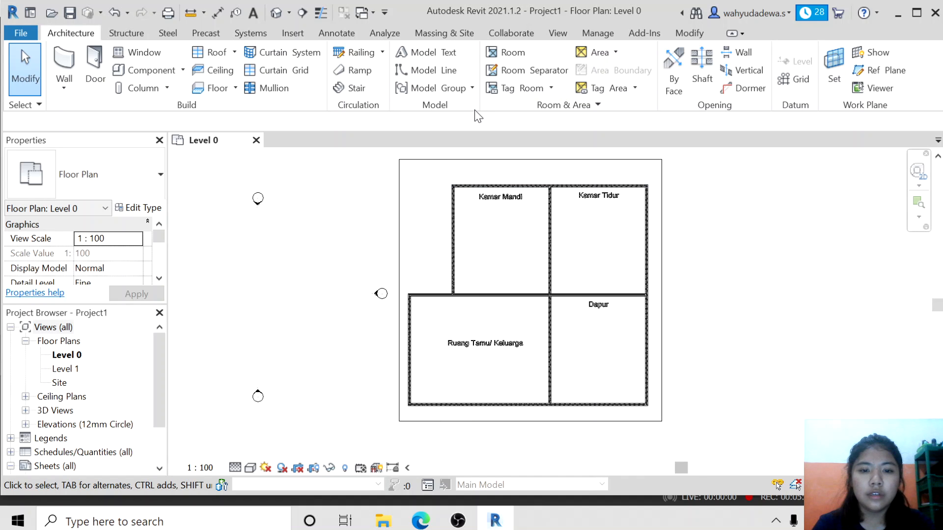
# Step: Examine the walls and floor from several angles in the default 3D view, and close that view to return to the Level 0 plan
pyautogui.click(556, 34)
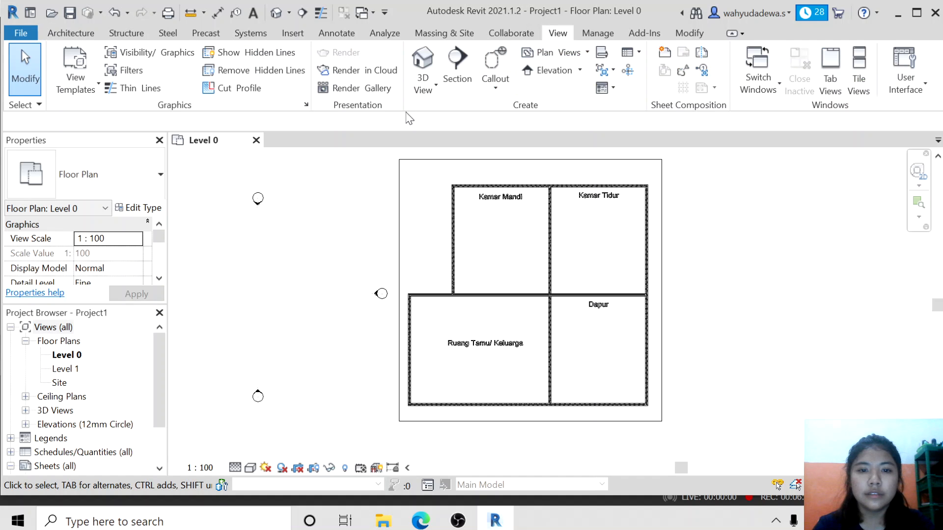
pyautogui.click(423, 58)
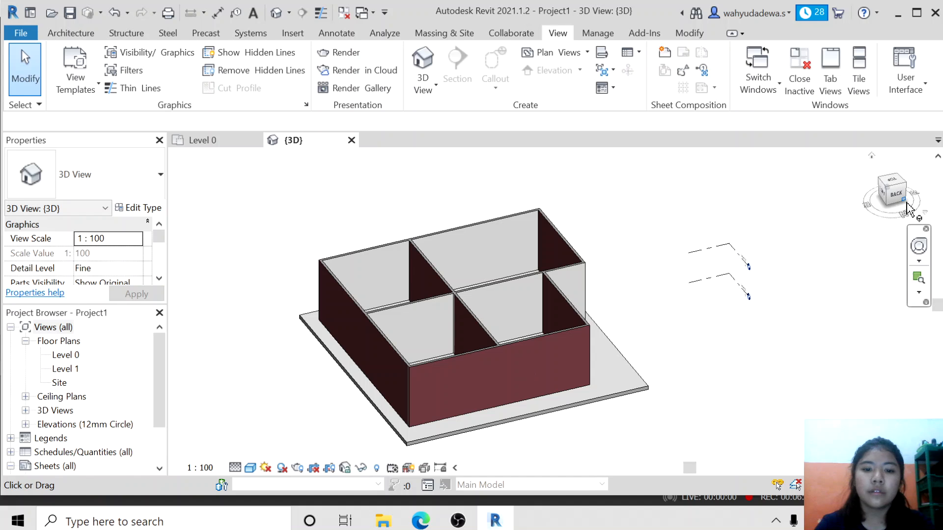
pyautogui.click(906, 202)
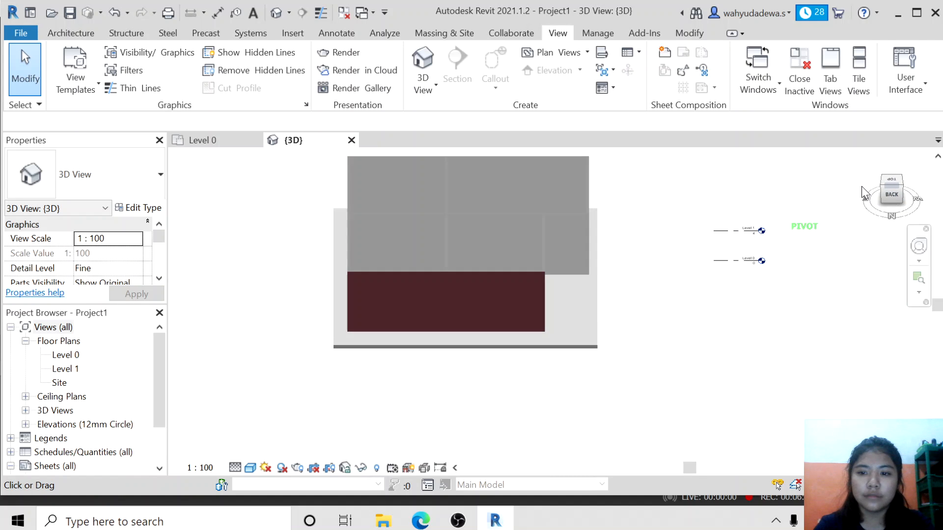
pyautogui.keyDown('shift'); pyautogui.moveTo(862, 187); pyautogui.dragTo(793, 179, button='middle'); pyautogui.keyUp('shift')
pyautogui.scroll(1, 889, 201)
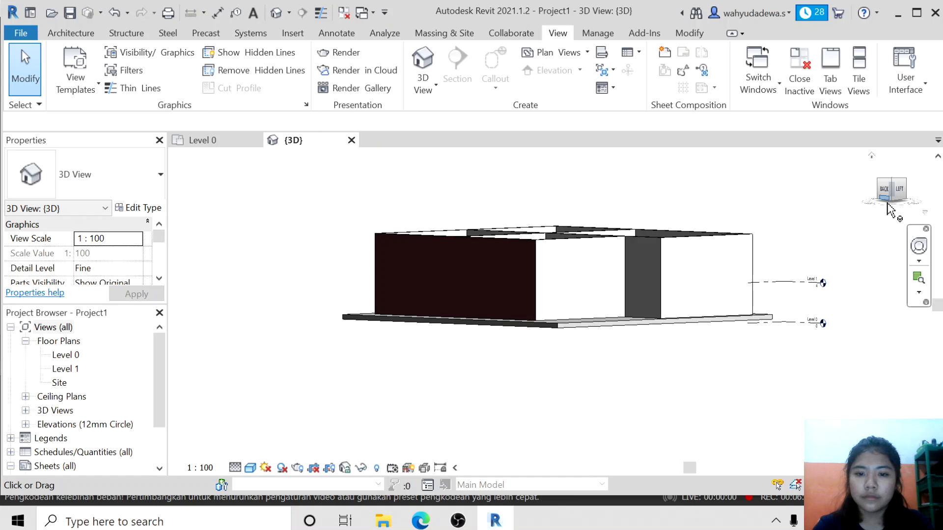
pyautogui.scroll(1, 889, 207)
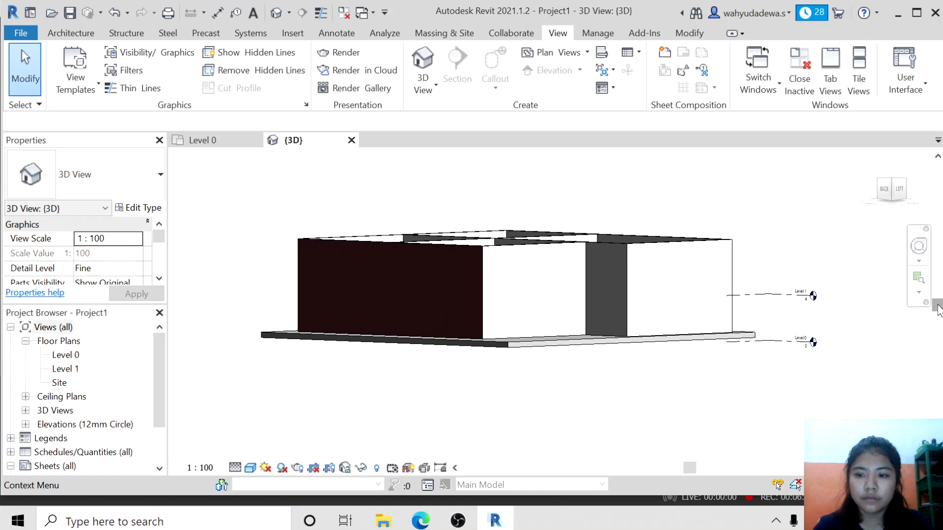
pyautogui.moveTo(938, 305); pyautogui.dragTo(936, 300)
pyautogui.moveTo(893, 190)
pyautogui.mouseDown()
pyautogui.moveTo(896, 220)
pyautogui.moveTo(896, 207)
pyautogui.mouseUp()
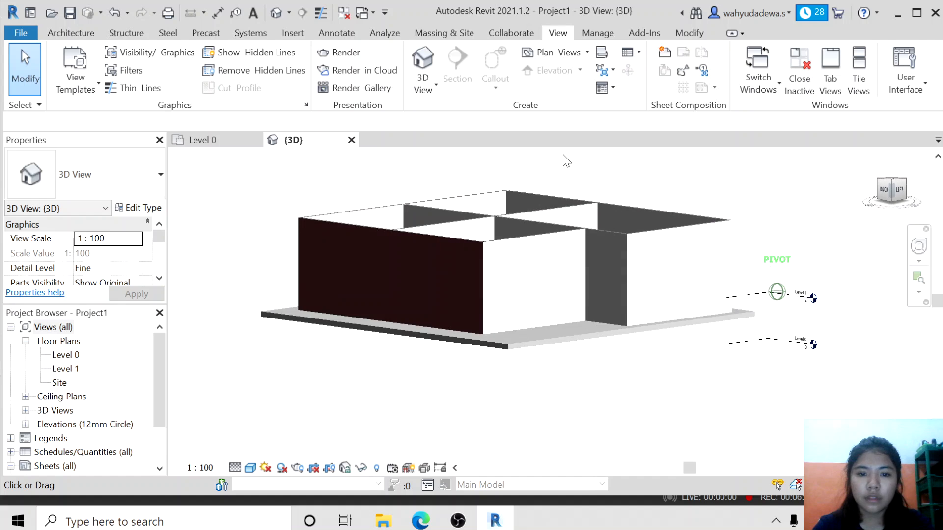
pyautogui.click(351, 140)
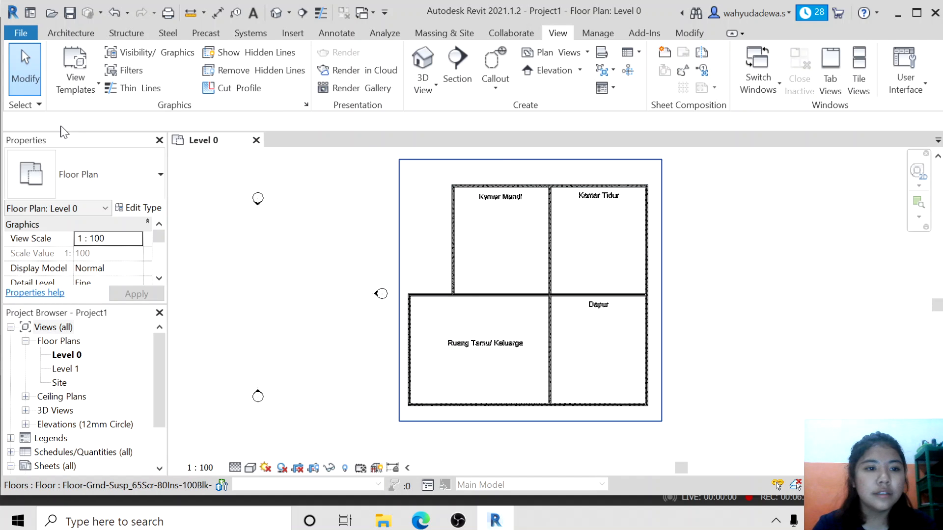
# Step: Start a roof by footprint and move its base level to Level 1
pyautogui.click(78, 36)
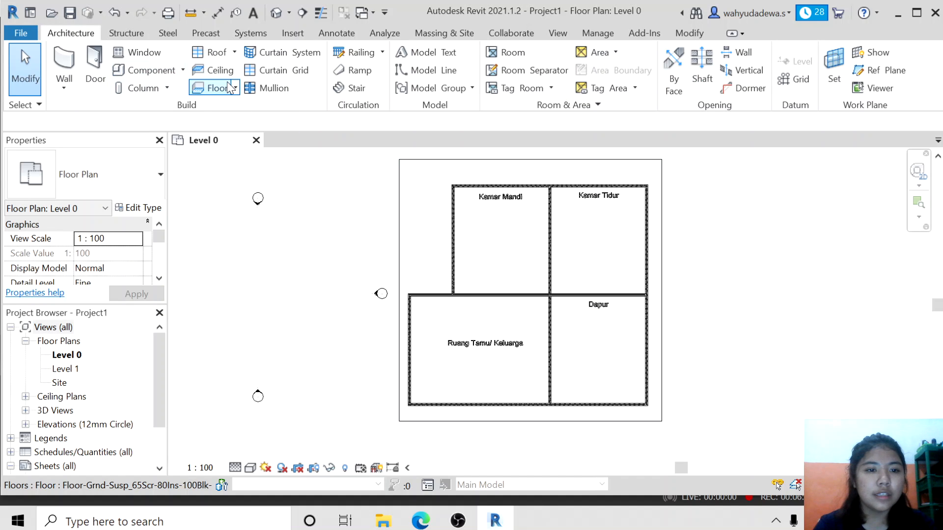
pyautogui.click(225, 54)
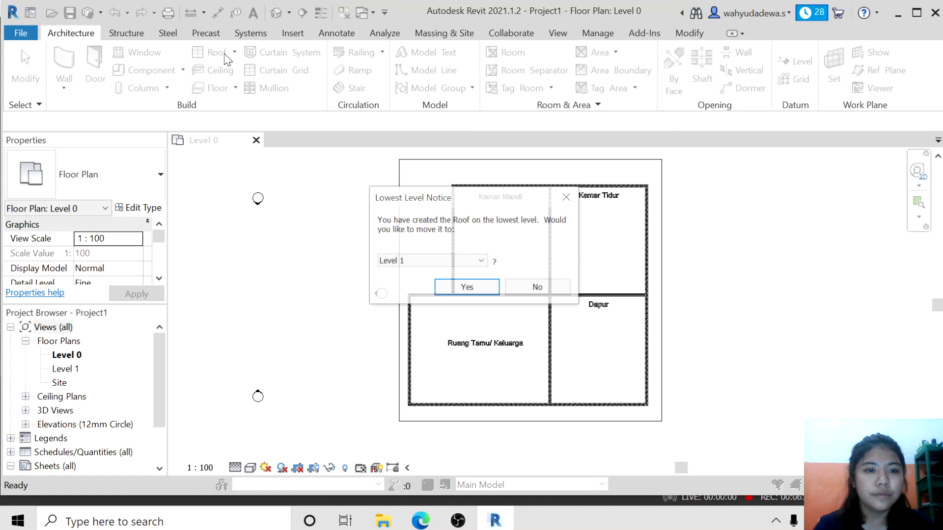
pyautogui.click(447, 260)
pyautogui.click(401, 272)
pyautogui.click(454, 288)
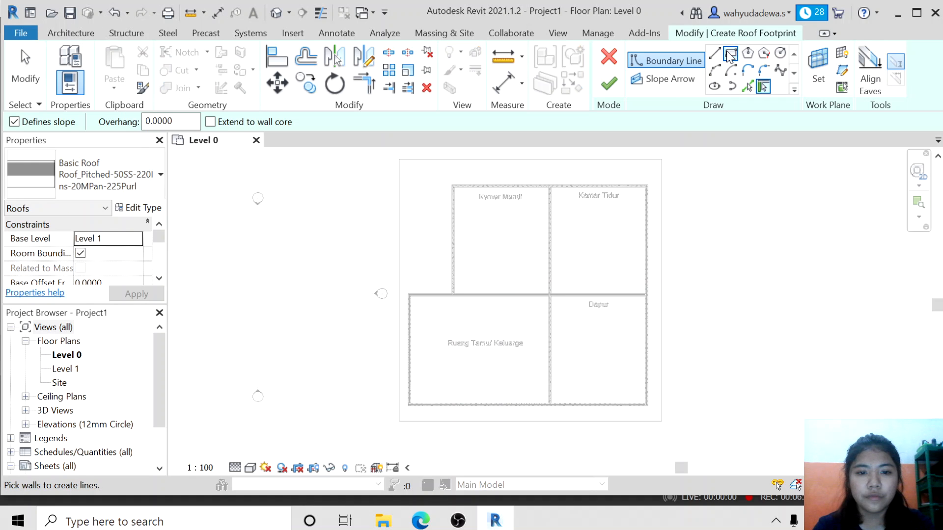
# Step: Draw a closed sloped roof boundary with lines along the floor's west, south and east edges, closing it 2 m beyond the north wall
pyautogui.click(730, 54)
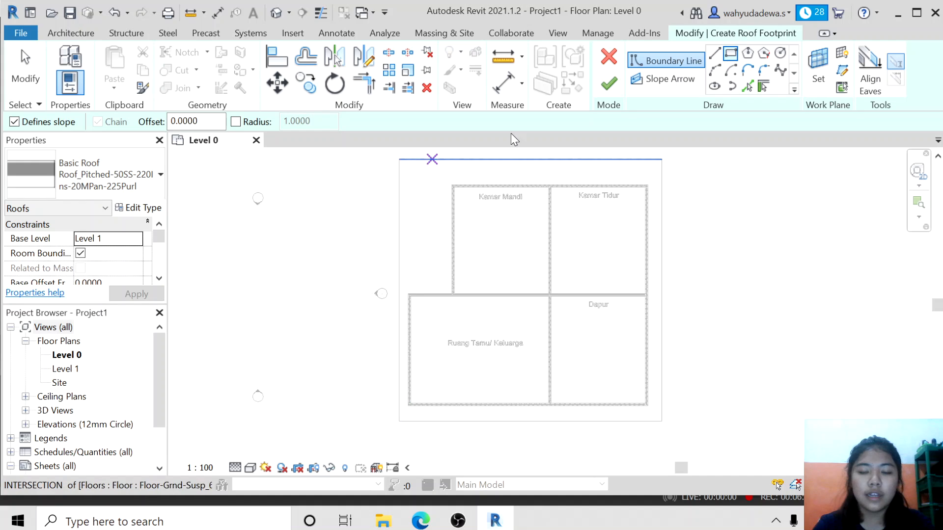
pyautogui.click(716, 55)
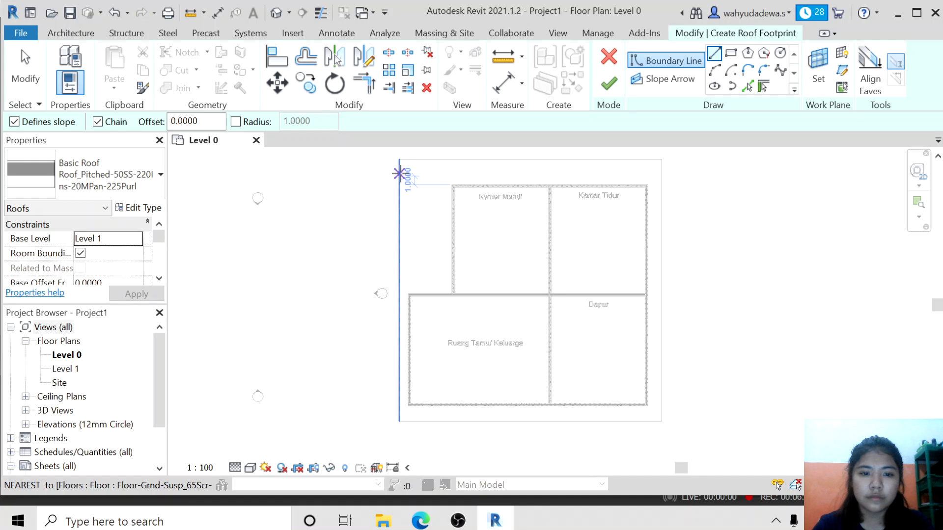
pyautogui.click(400, 168)
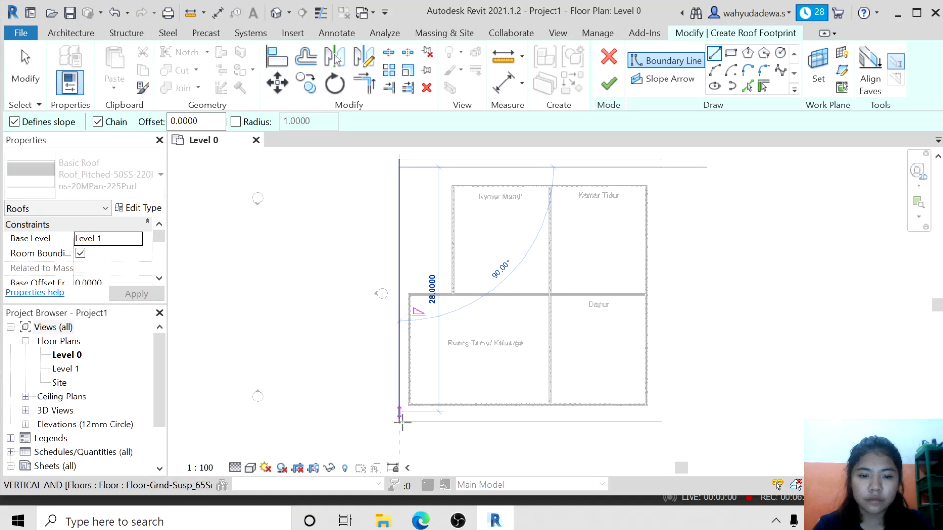
pyautogui.click(400, 421)
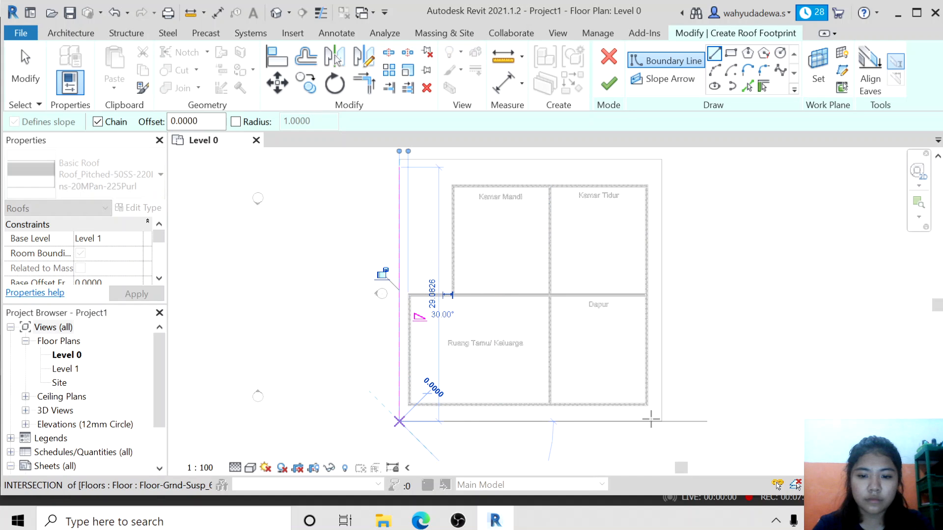
pyautogui.click(662, 421)
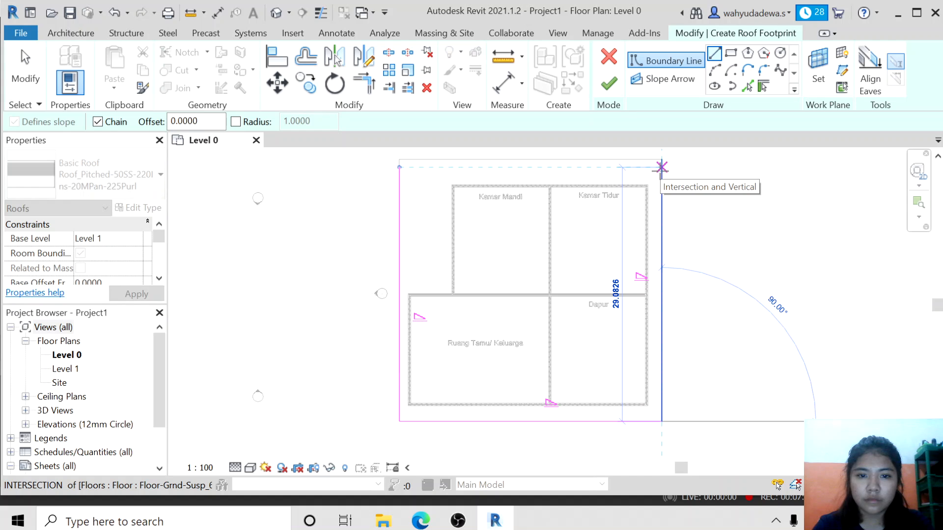
pyautogui.click(661, 168)
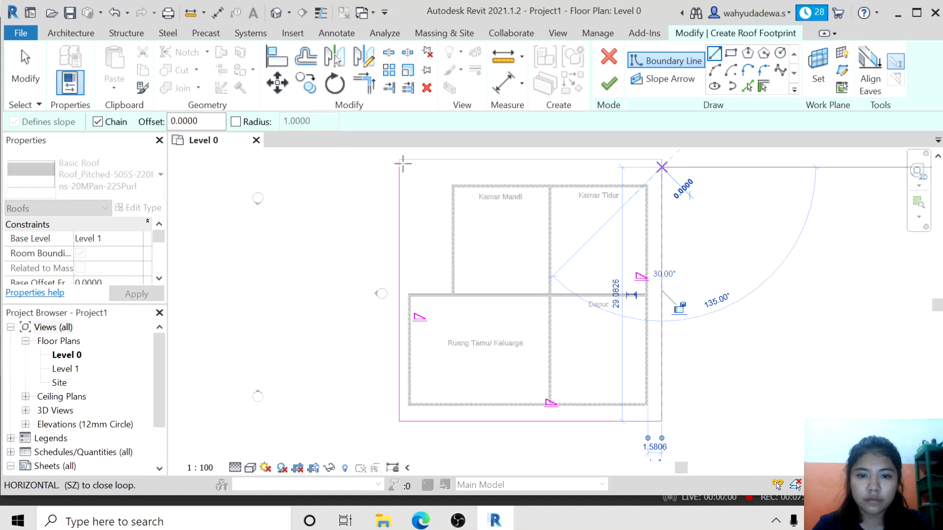
pyautogui.click(399, 166)
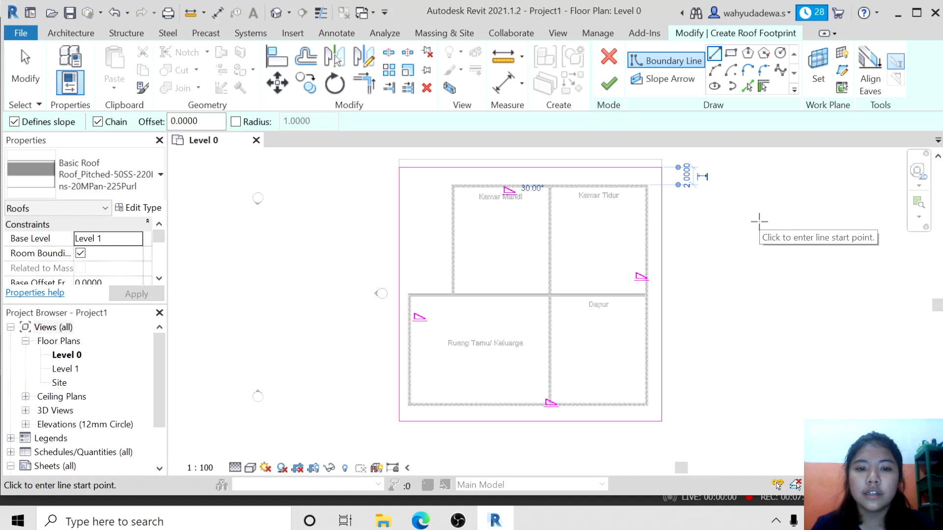
# Step: Finish the roof footprint and attach the highlighted walls to the roof
pyautogui.click(609, 86)
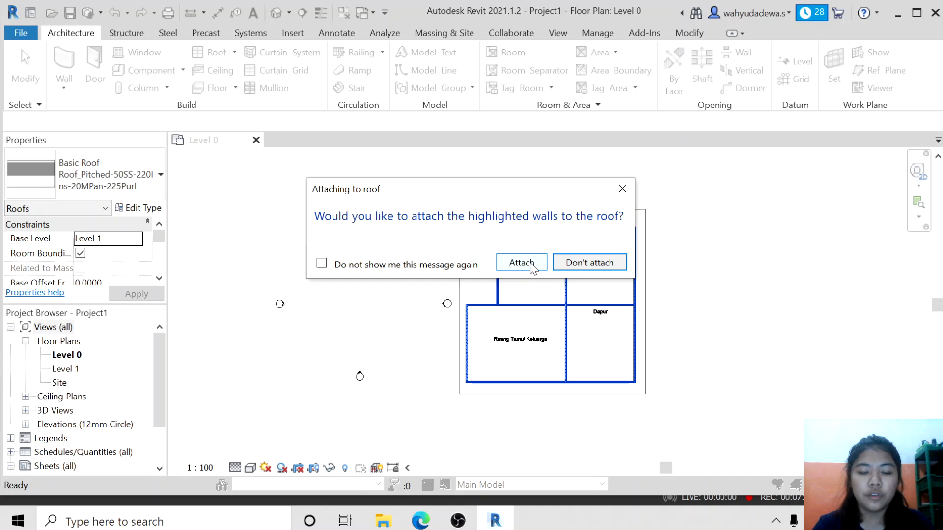
pyautogui.click(520, 262)
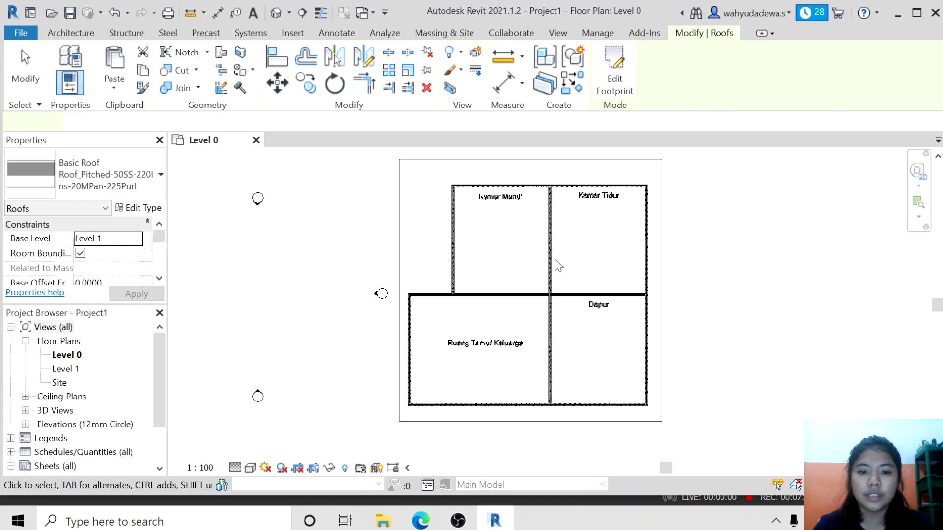
pyautogui.click(783, 235)
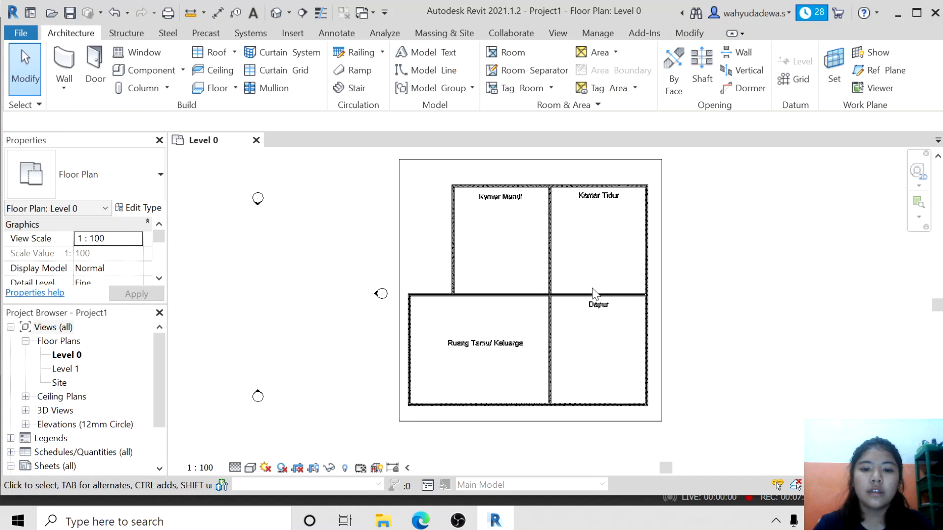
# Step: Place a Doors_ExtDbl_Flush 1510x2110mm double door centred in the short exterior north wall of the Ruang Tamu/ Keluarga room
pyautogui.scroll(3, 592, 294)
pyautogui.scroll(-1, 591, 294)
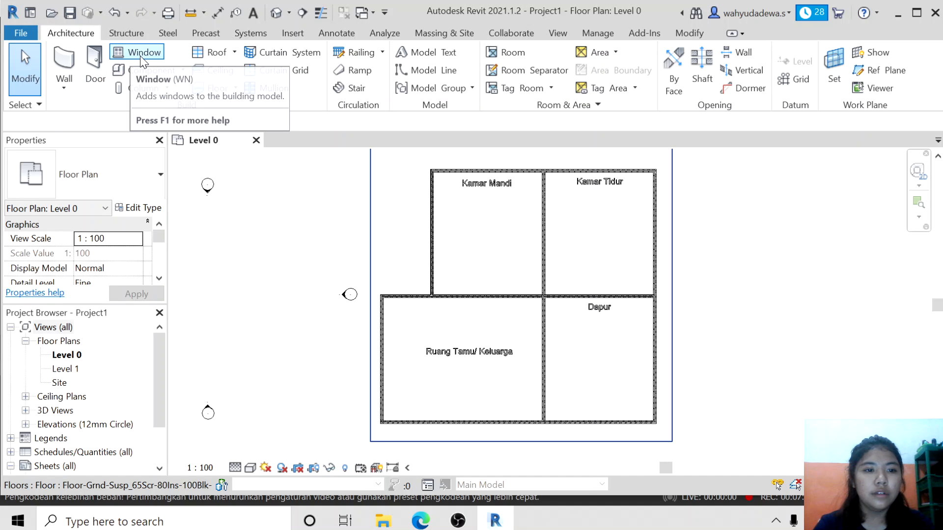
pyautogui.click(98, 65)
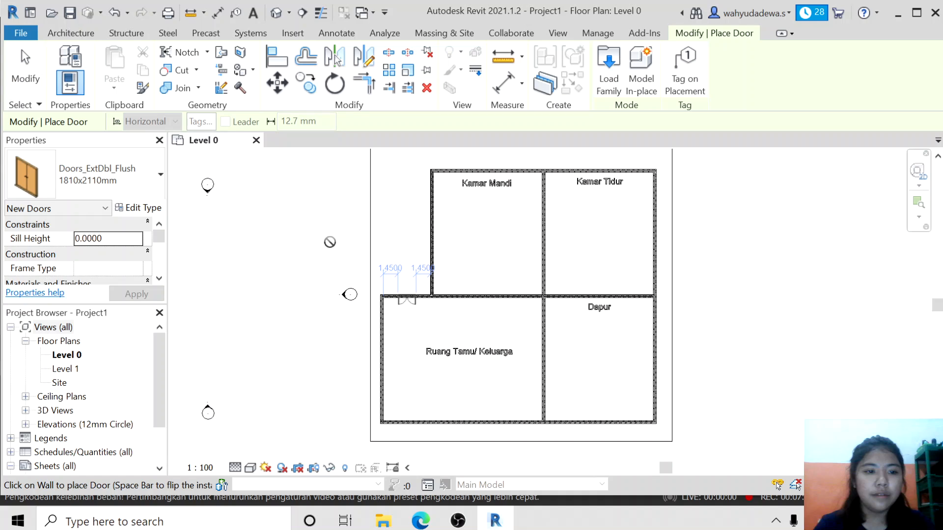
pyautogui.click(34, 181)
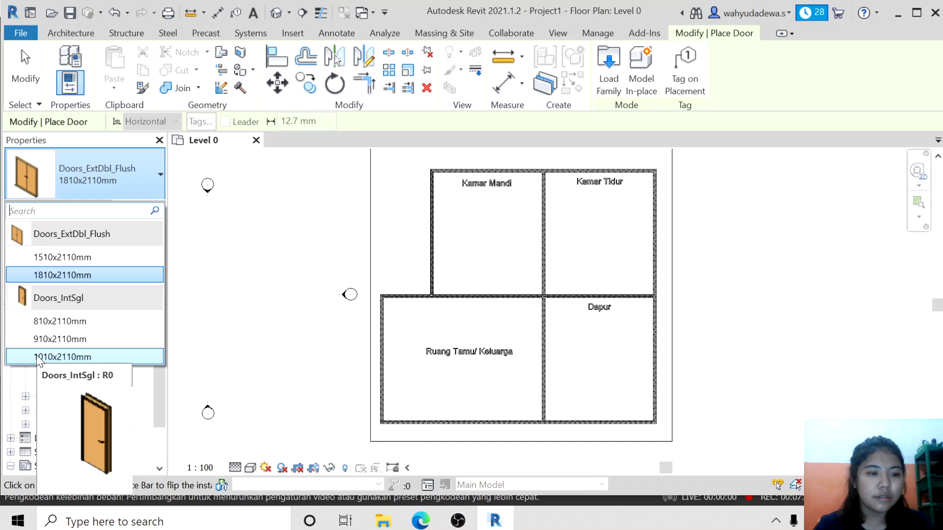
pyautogui.click(57, 355)
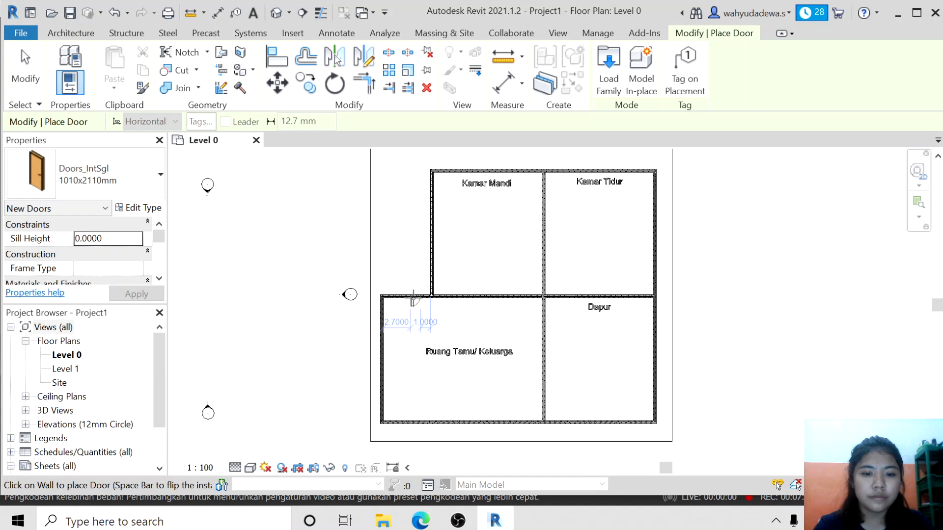
pyautogui.click(99, 174)
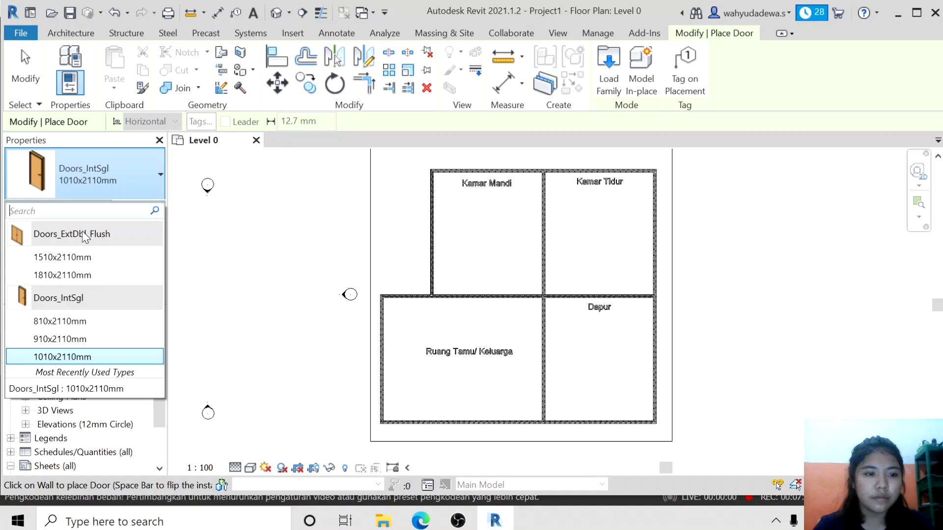
pyautogui.click(69, 262)
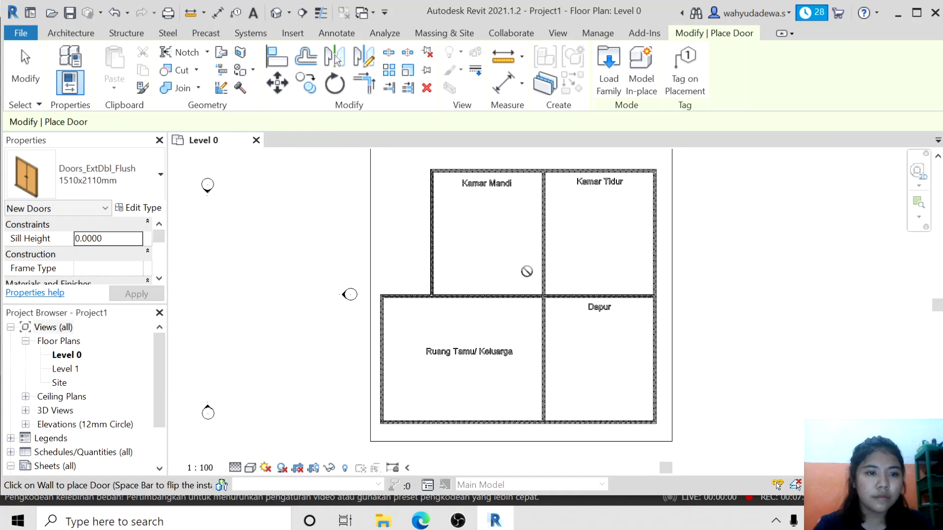
pyautogui.click(489, 295)
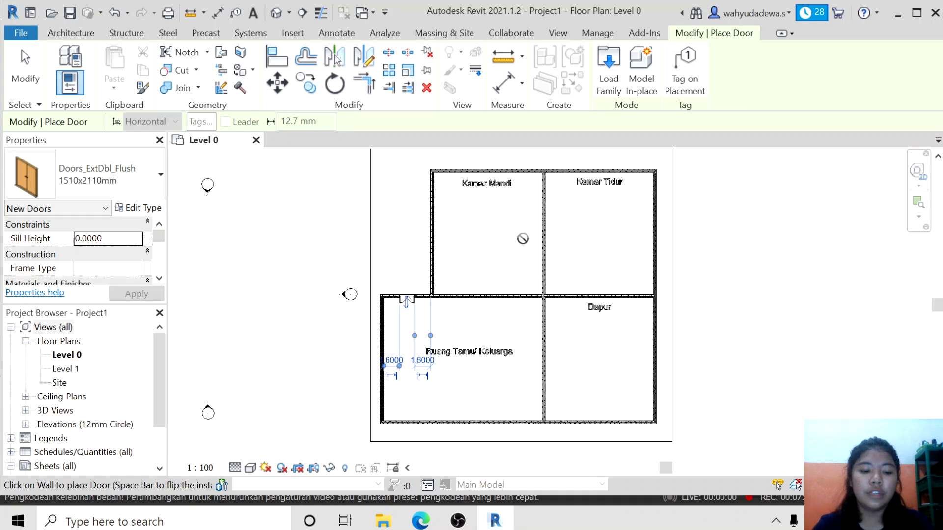
# Step: Place Doors_IntSgl 1010x2110mm doors in the walls between living room and bathroom, bedroom and kitchen, and living room and kitchen
pyautogui.click(116, 185)
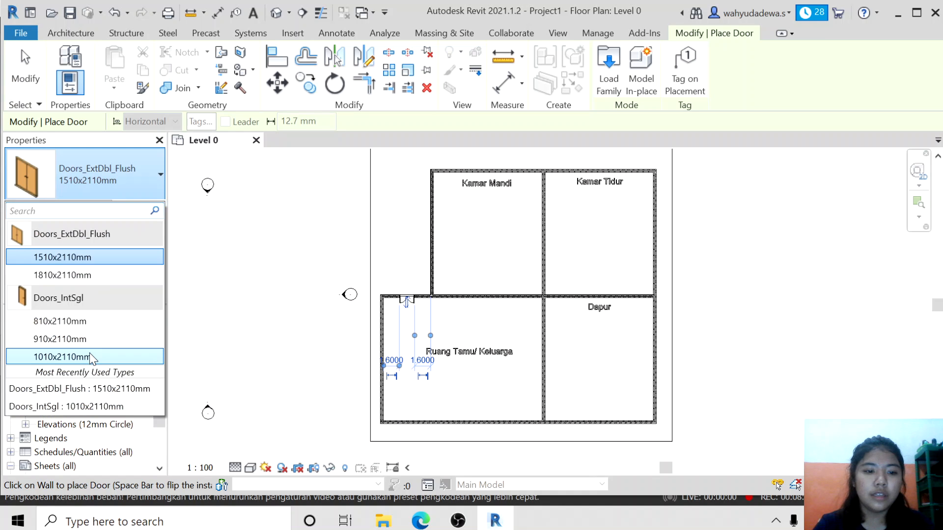
pyautogui.click(96, 358)
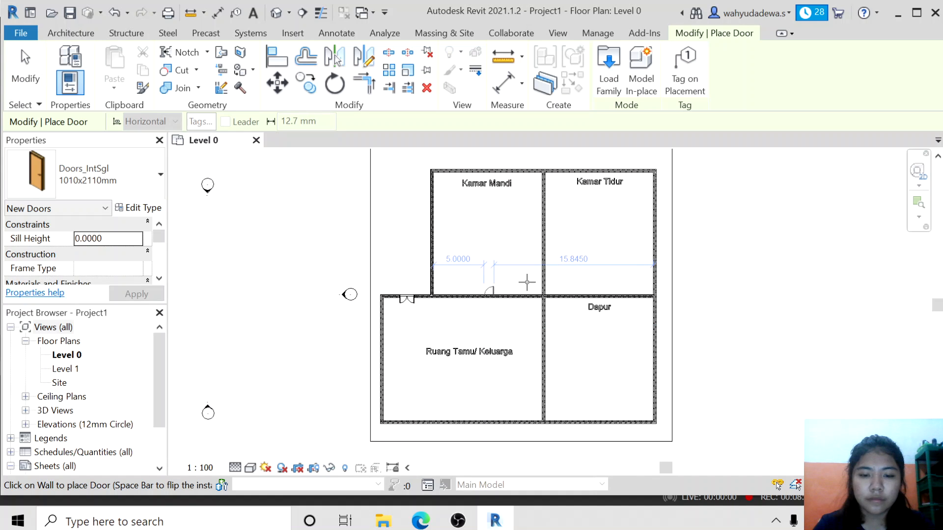
pyautogui.click(489, 296)
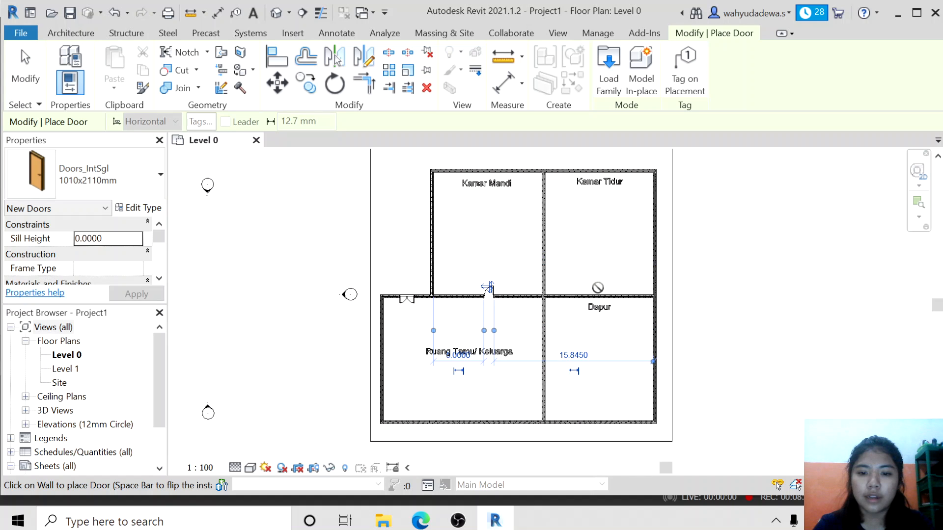
pyautogui.click(598, 290)
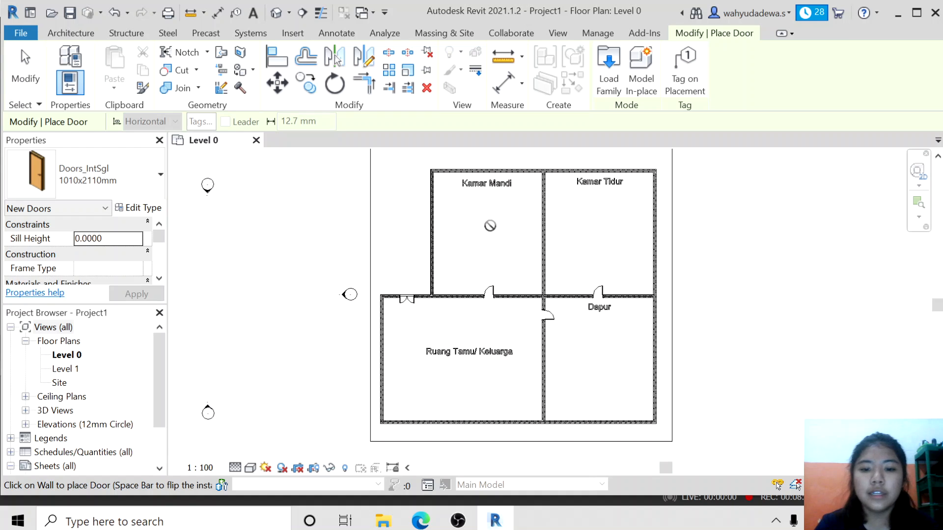
# Step: Place Windows_Sgl_Plain 910x910mm windows: two in the living room's south wall, one in Dapur's east wall and one in Kamar Tidur's north wall
pyautogui.click(98, 32)
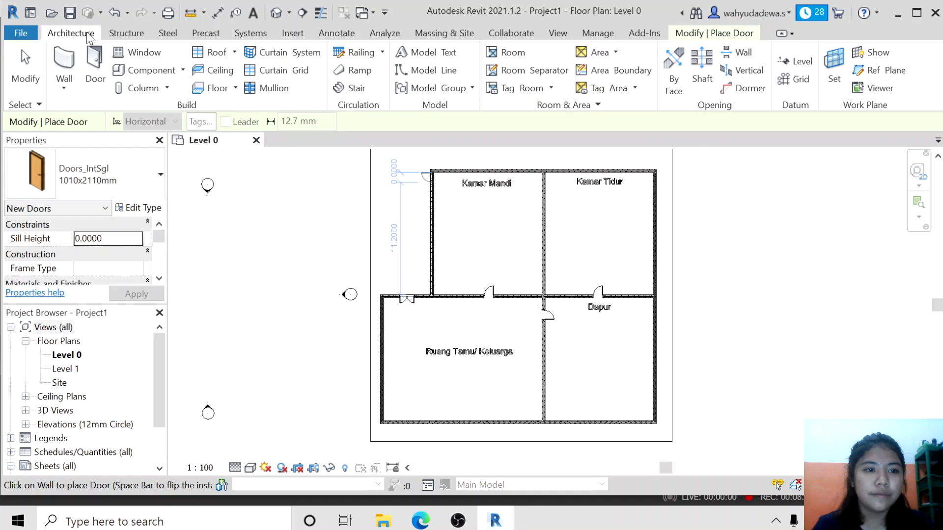
pyautogui.click(145, 51)
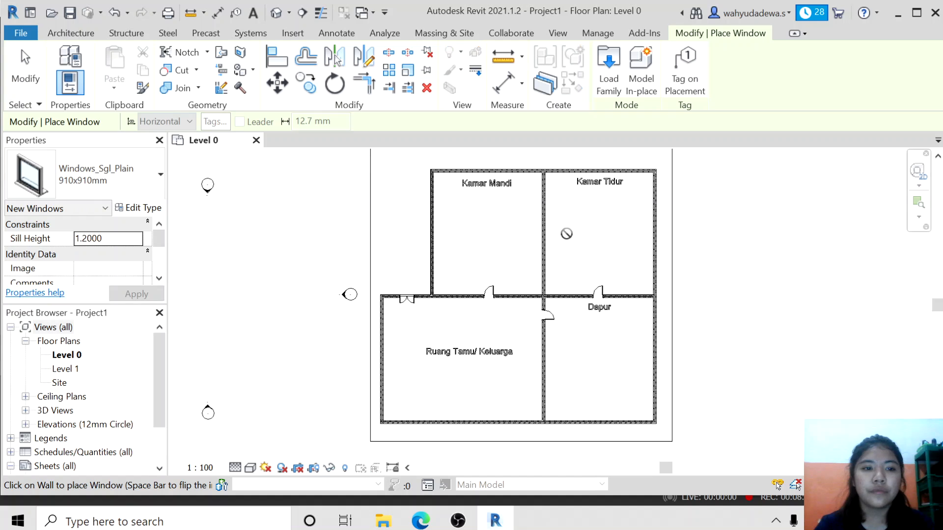
pyautogui.scroll(1, 493, 194)
pyautogui.scroll(-1, 488, 258)
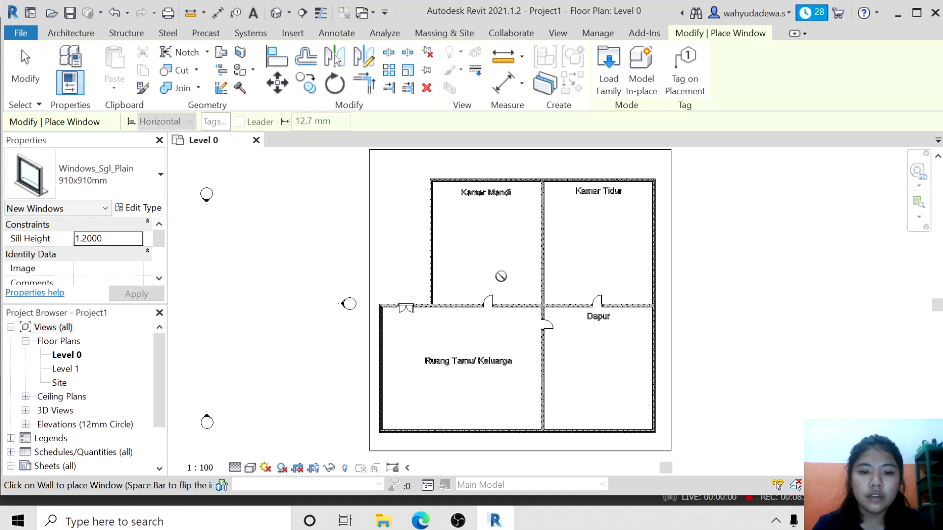
pyautogui.click(417, 432)
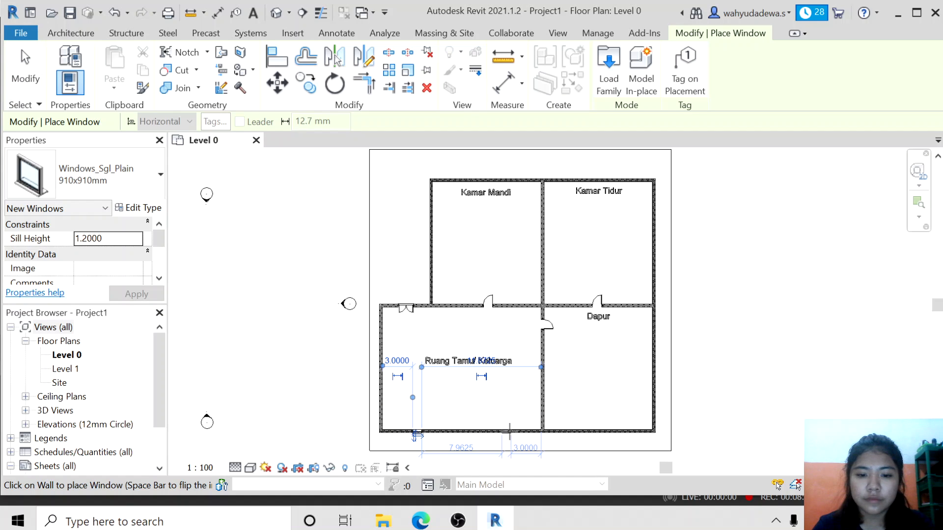
pyautogui.click(508, 429)
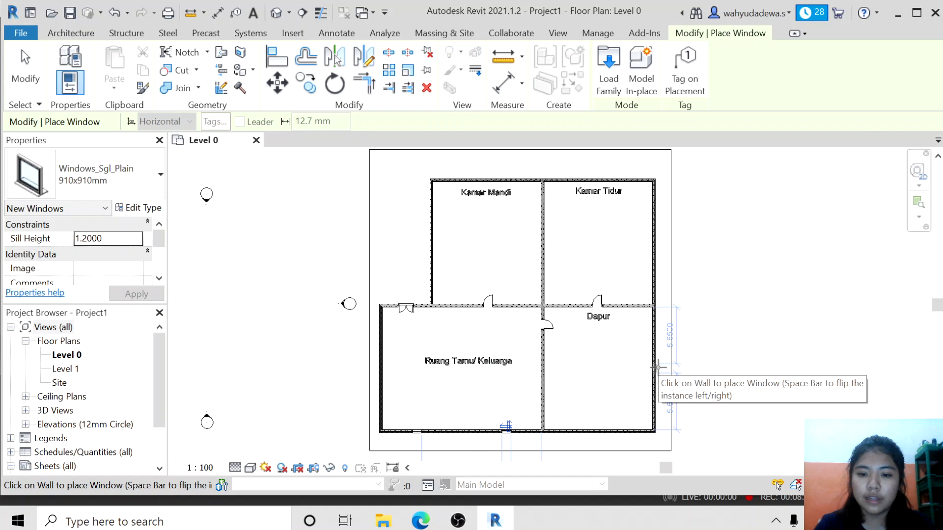
pyautogui.click(657, 368)
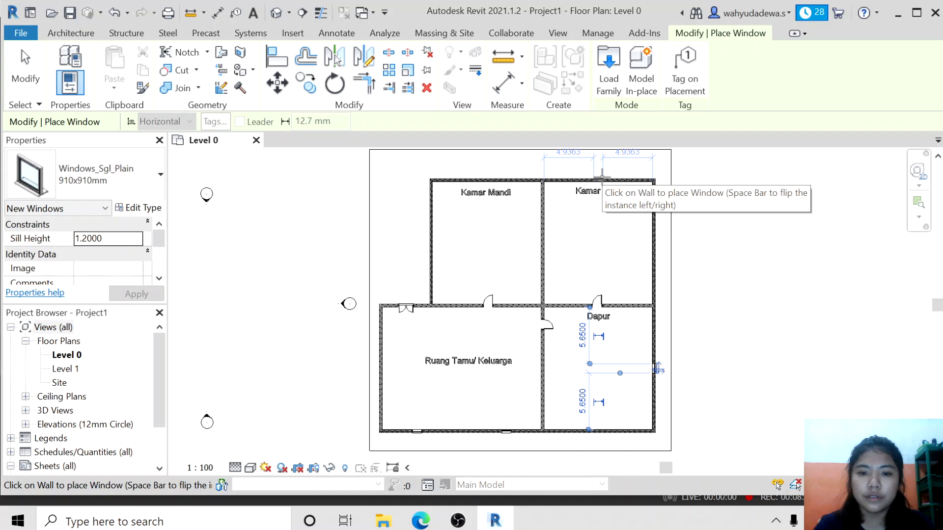
pyautogui.click(602, 175)
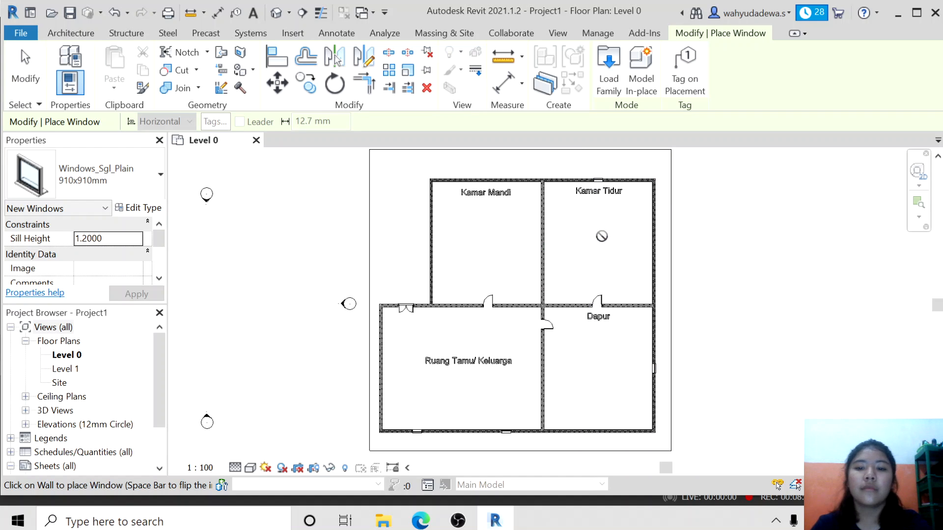
pyautogui.press('Escape')
pyautogui.press('Escape')
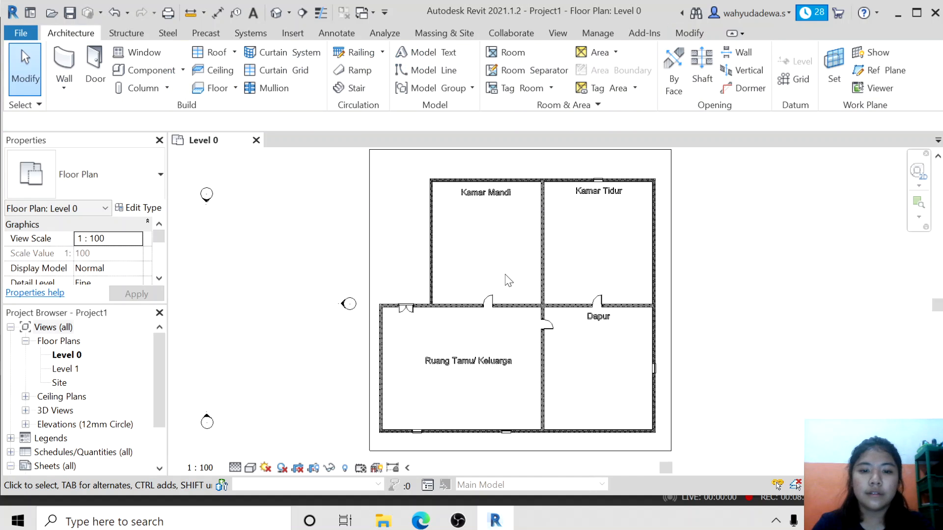
pyautogui.scroll(1, 533, 264)
pyautogui.scroll(-2, 532, 265)
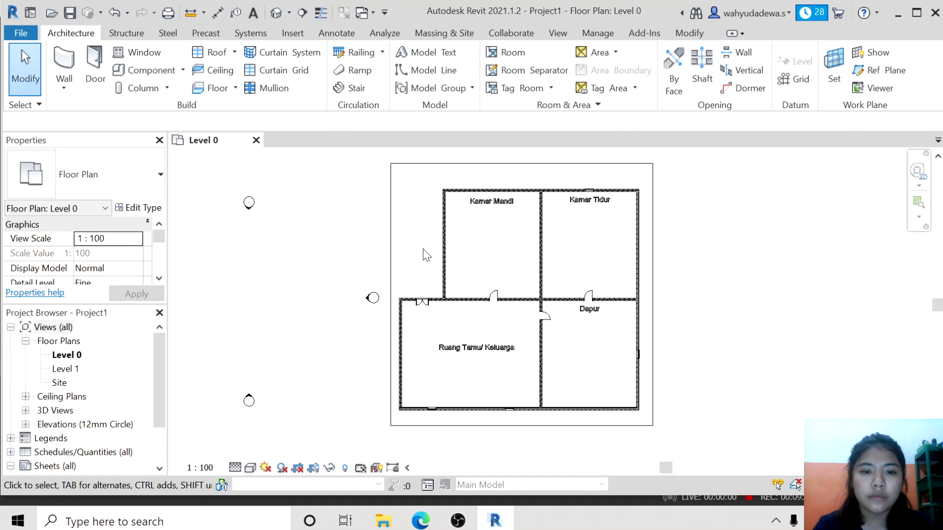
pyautogui.scroll(1, 423, 256)
pyautogui.scroll(-1, 424, 256)
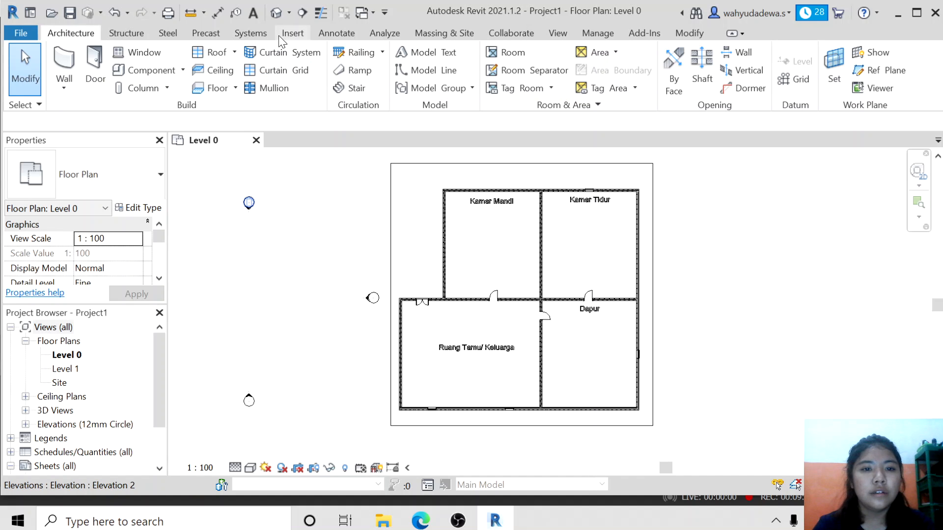
# Step: Open the default 3D view and examine the house's roof, doors and windows from several sides and from below
pyautogui.click(558, 32)
pyautogui.click(424, 57)
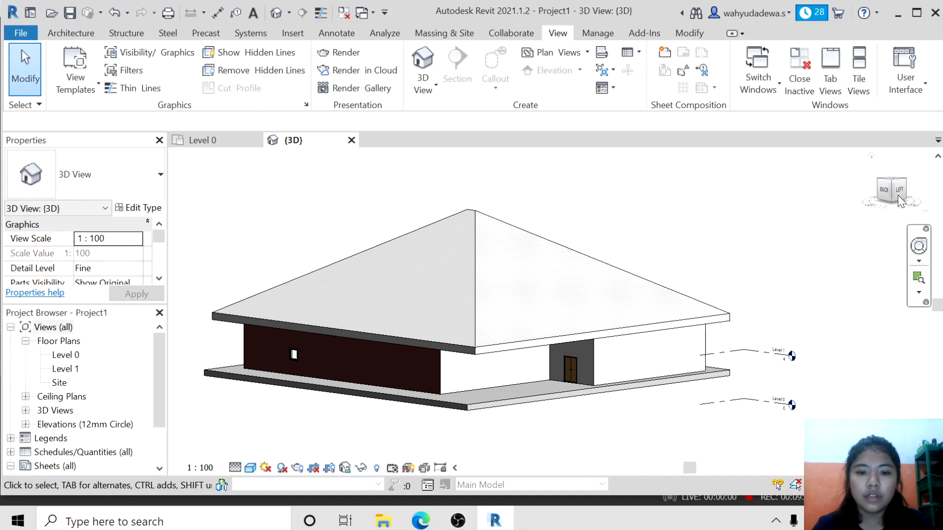
pyautogui.scroll(2, 563, 334)
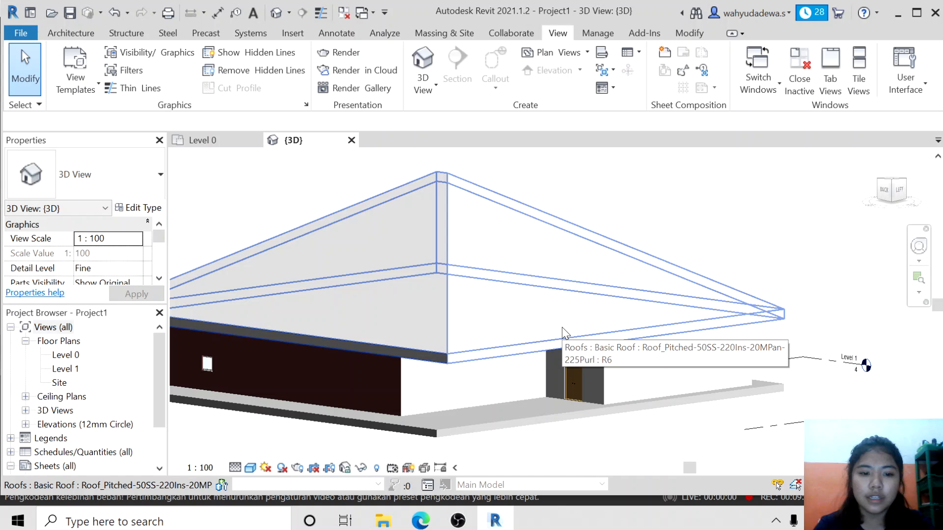
pyautogui.scroll(-3, 563, 334)
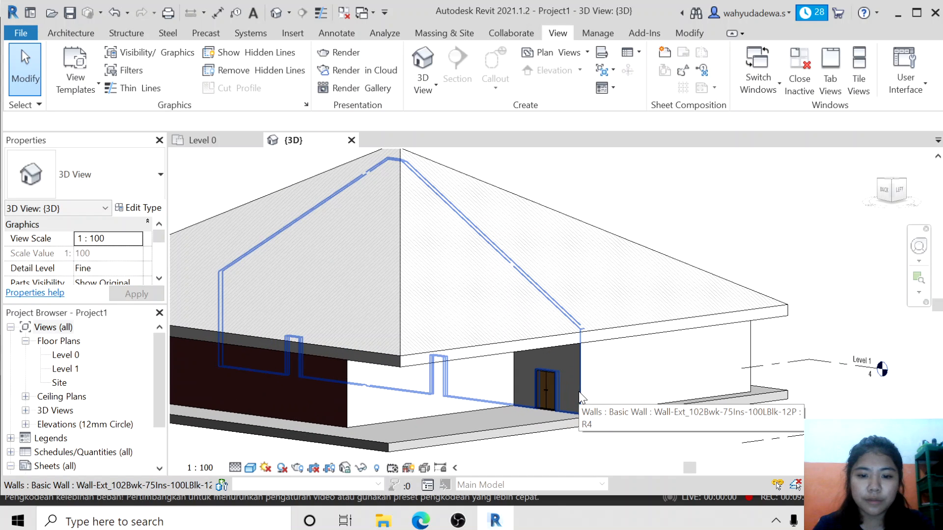
pyautogui.scroll(4, 574, 388)
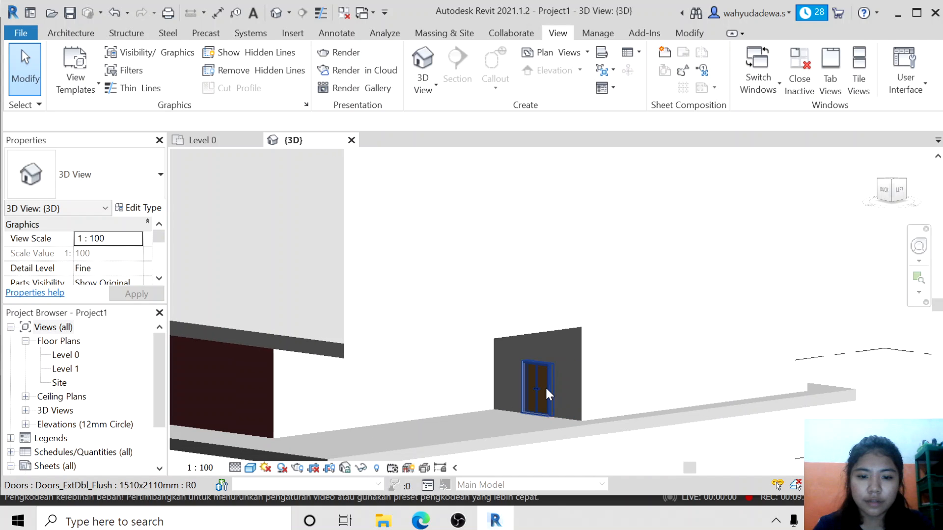
pyautogui.scroll(-2, 541, 385)
pyautogui.scroll(-3, 280, 382)
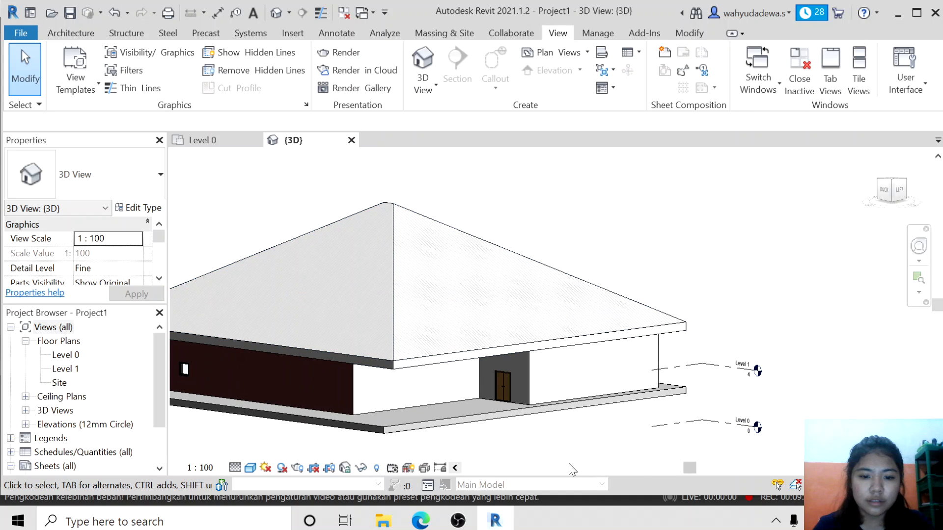
pyautogui.moveTo(687, 469); pyautogui.dragTo(650, 470)
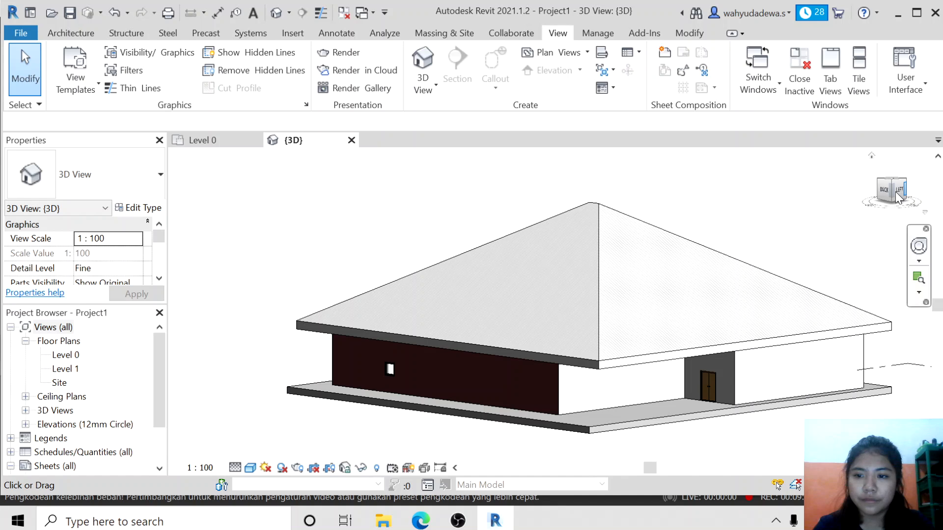
pyautogui.moveTo(891, 192); pyautogui.dragTo(704, 197)
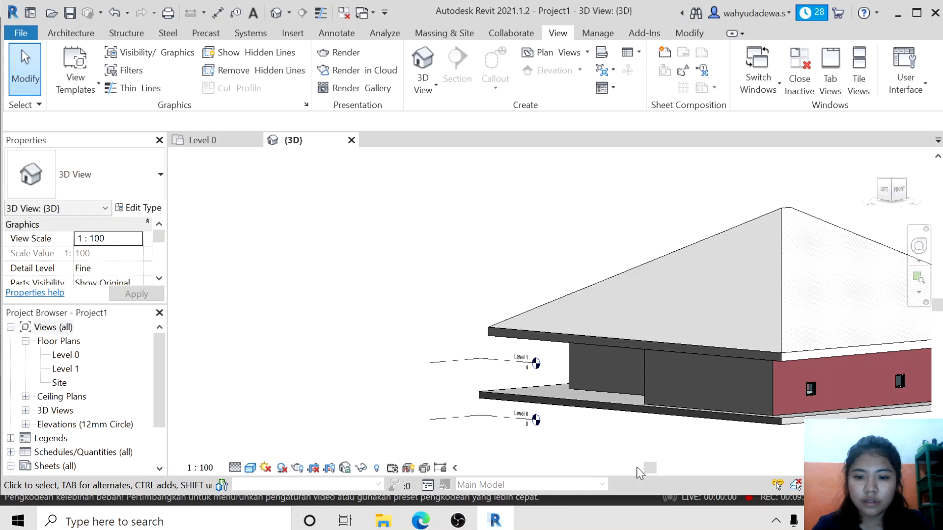
pyautogui.moveTo(651, 468); pyautogui.dragTo(688, 468)
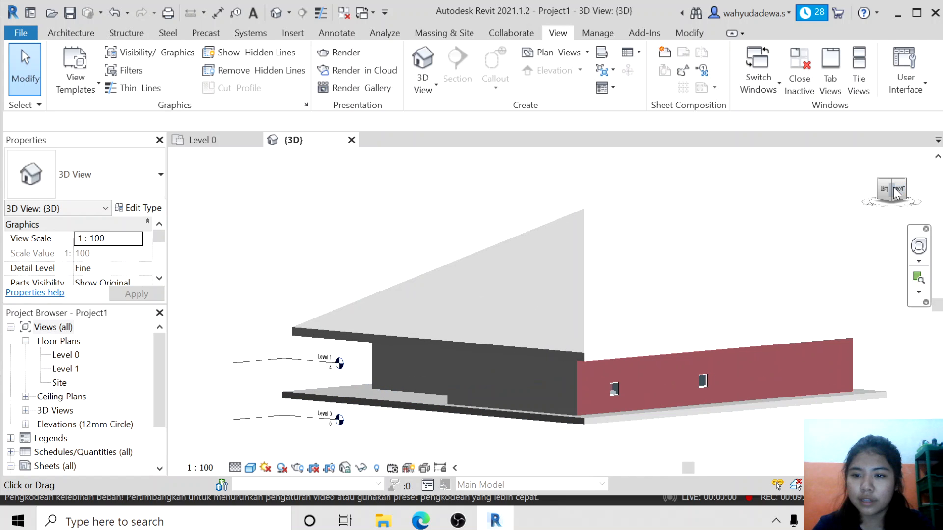
pyautogui.moveTo(894, 193)
pyautogui.mouseDown()
pyautogui.moveTo(905, 208)
pyautogui.moveTo(931, 202)
pyautogui.moveTo(219, 198)
pyautogui.moveTo(926, 221)
pyautogui.mouseUp()
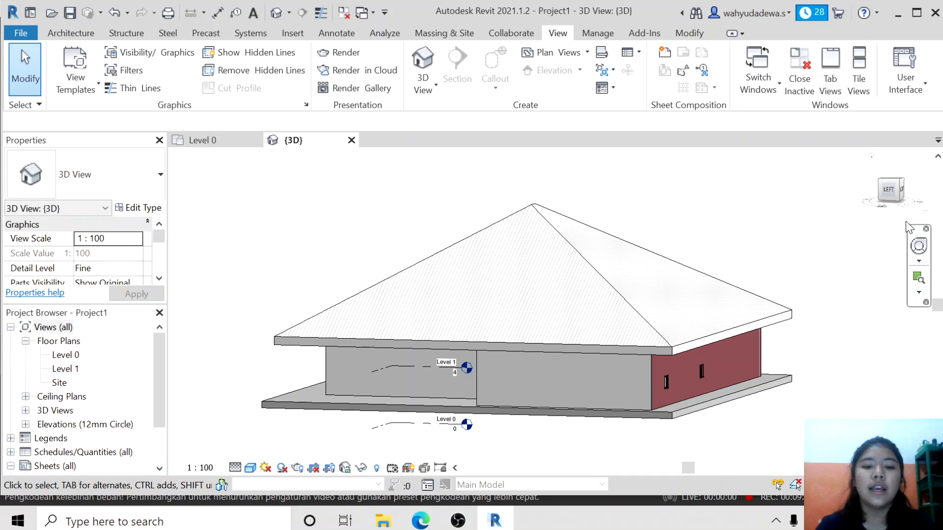
pyautogui.moveTo(895, 187); pyautogui.dragTo(902, 166)
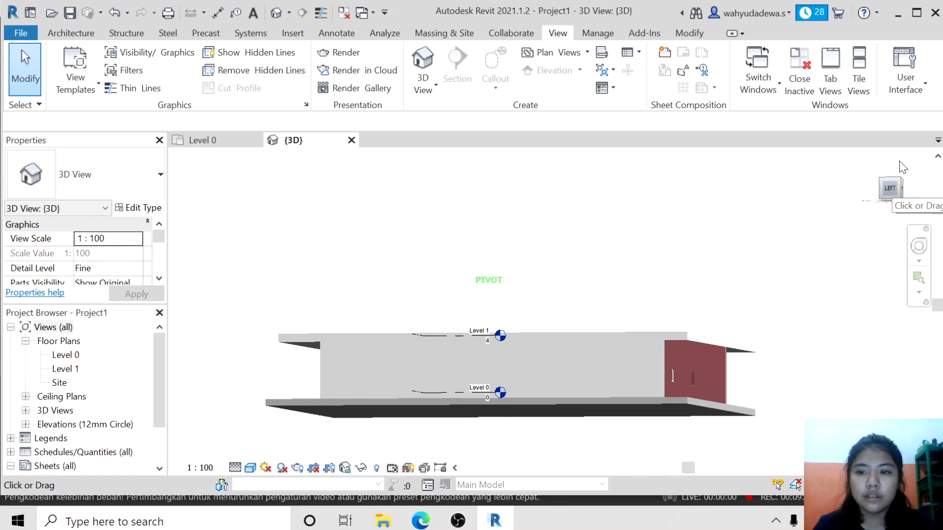
pyautogui.moveTo(902, 167); pyautogui.dragTo(902, 173)
pyautogui.click(64, 34)
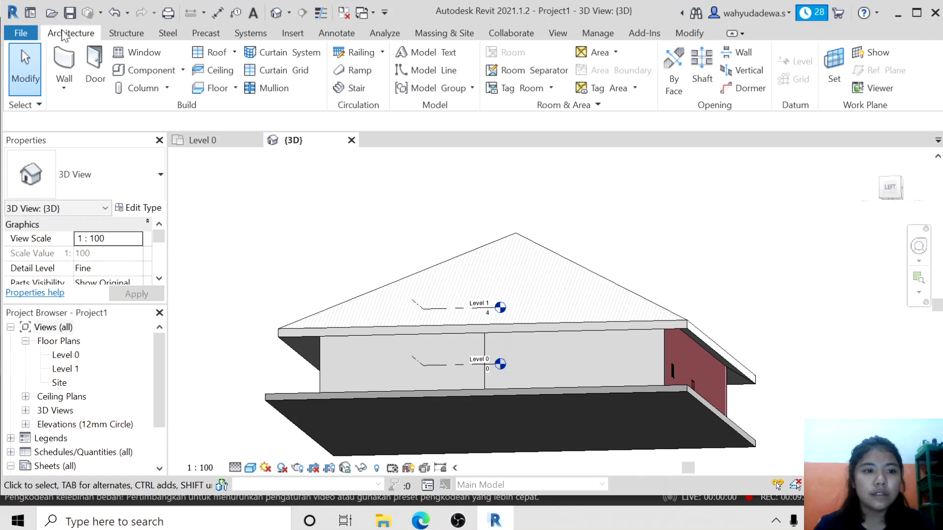
pyautogui.click(351, 141)
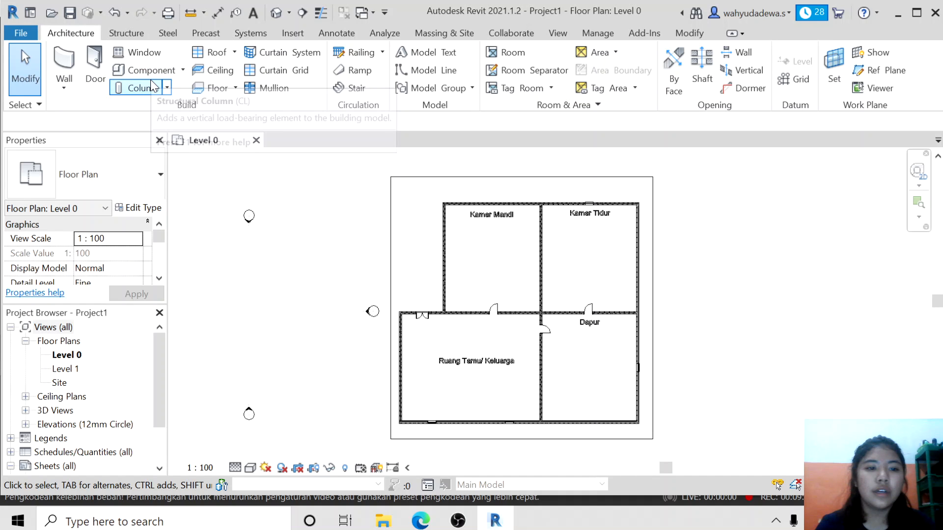
pyautogui.click(558, 32)
pyautogui.click(429, 62)
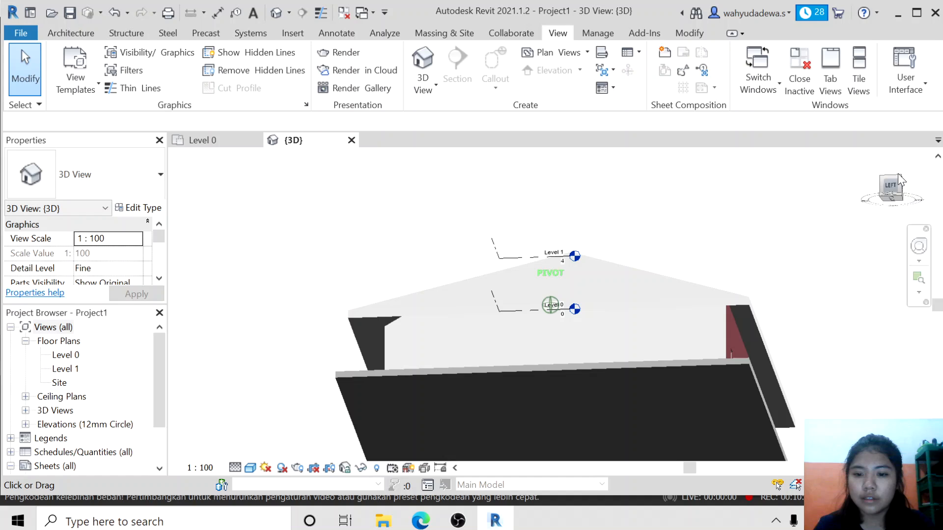
# Step: Place four vertical UC305x305x97 structural columns, 2.5 m deep from Level 0, under the north and south walls' western parts and both eastern corners
pyautogui.click(898, 173)
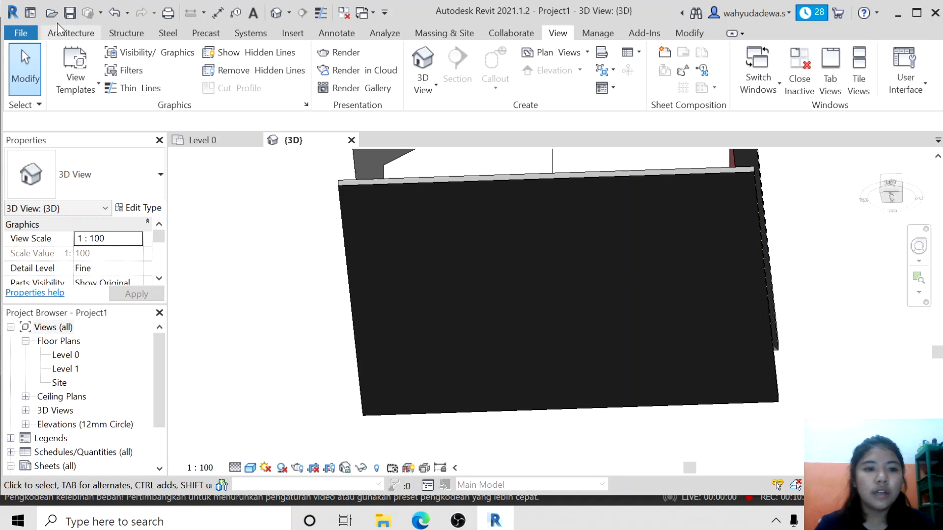
pyautogui.click(66, 33)
pyautogui.click(167, 88)
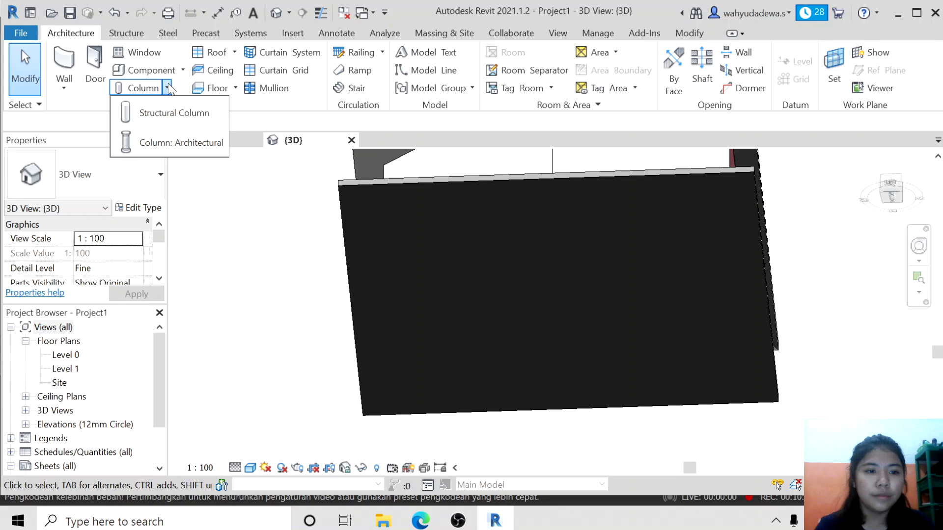
pyautogui.click(162, 114)
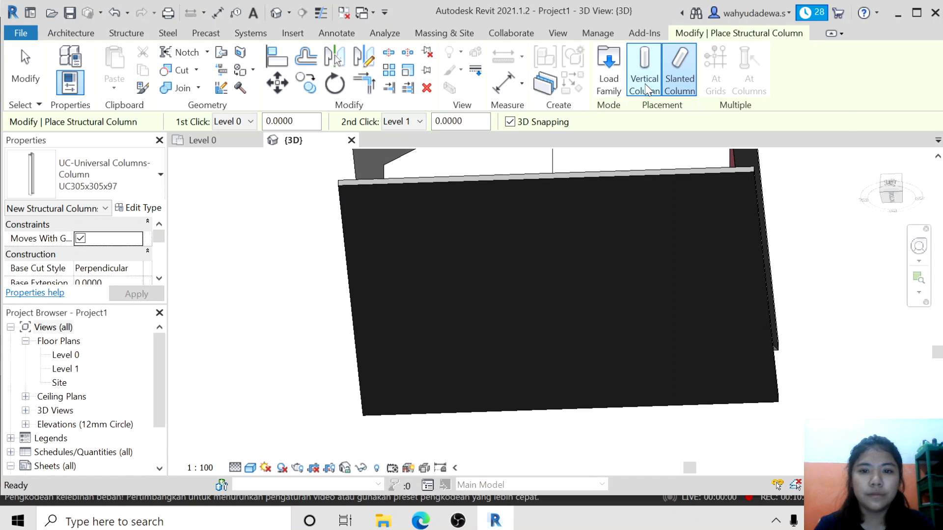
pyautogui.click(645, 86)
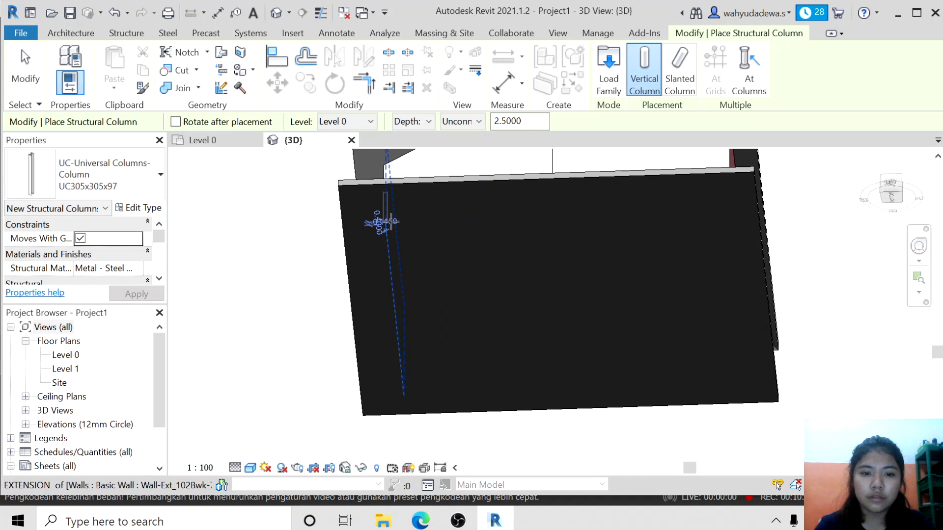
pyautogui.click(387, 222)
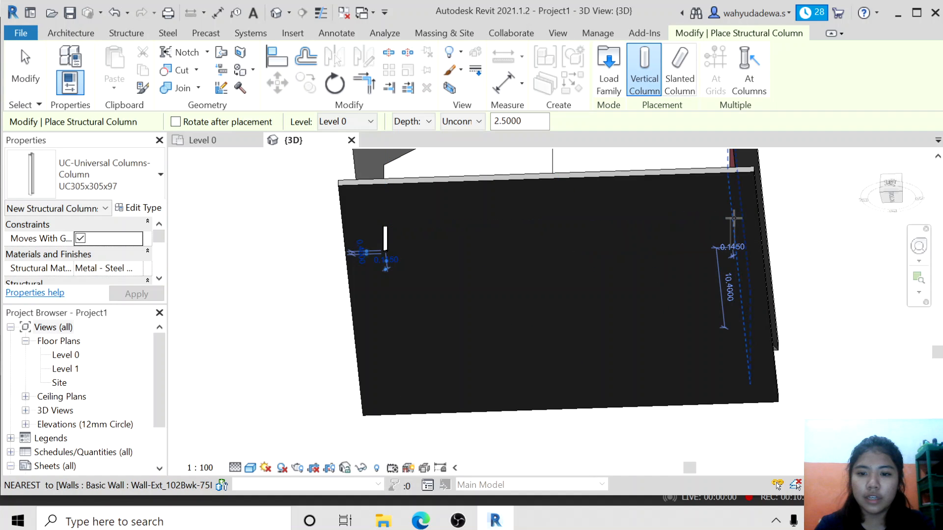
pyautogui.click(737, 218)
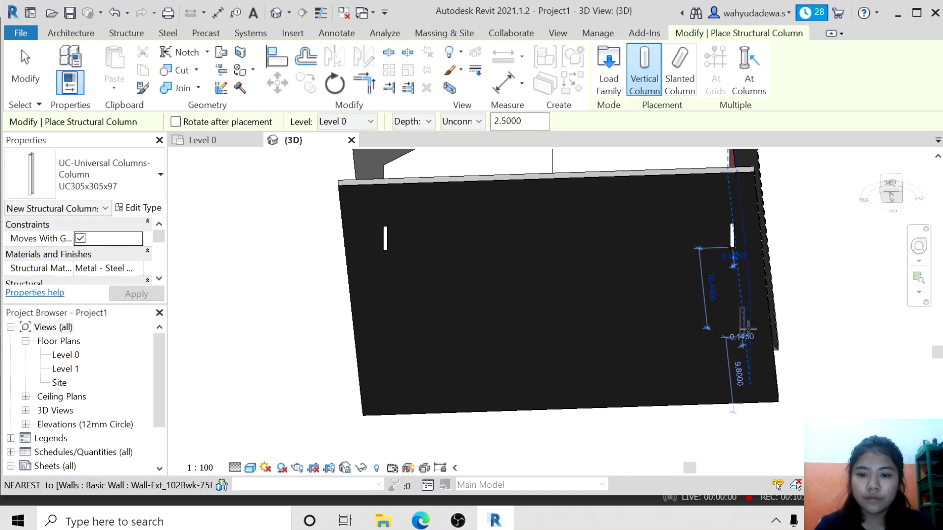
pyautogui.click(750, 386)
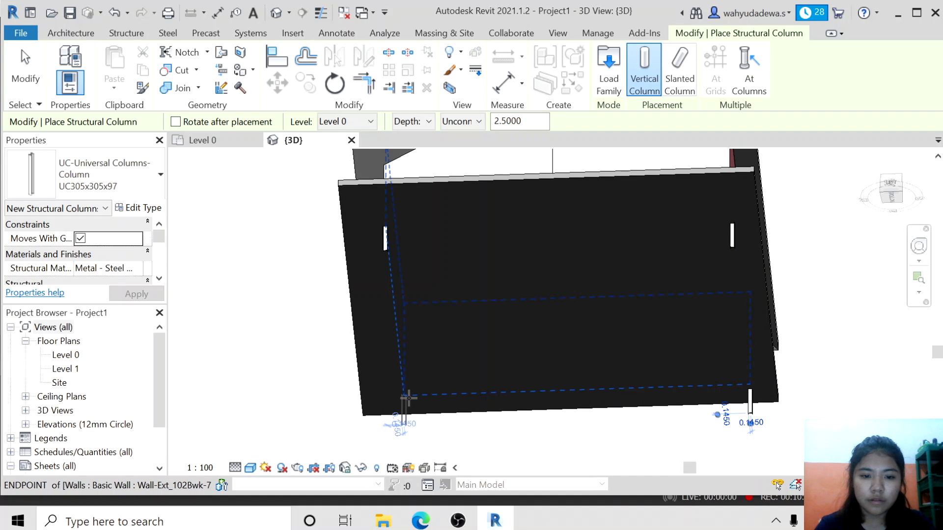
pyautogui.click(408, 398)
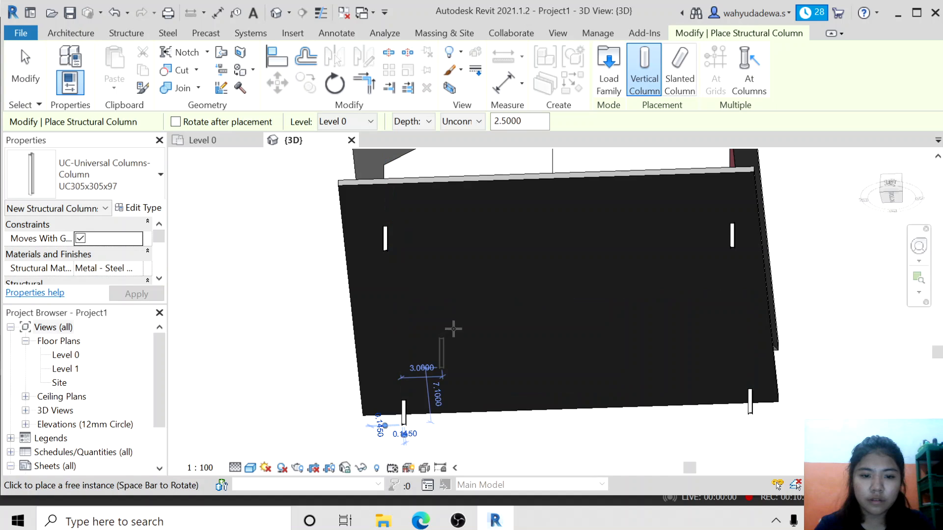
# Step: Place five more columns where the interior walls meet the north, south and east walls, at their central crossing, and at the bathroom's southwest corner
pyautogui.click(391, 314)
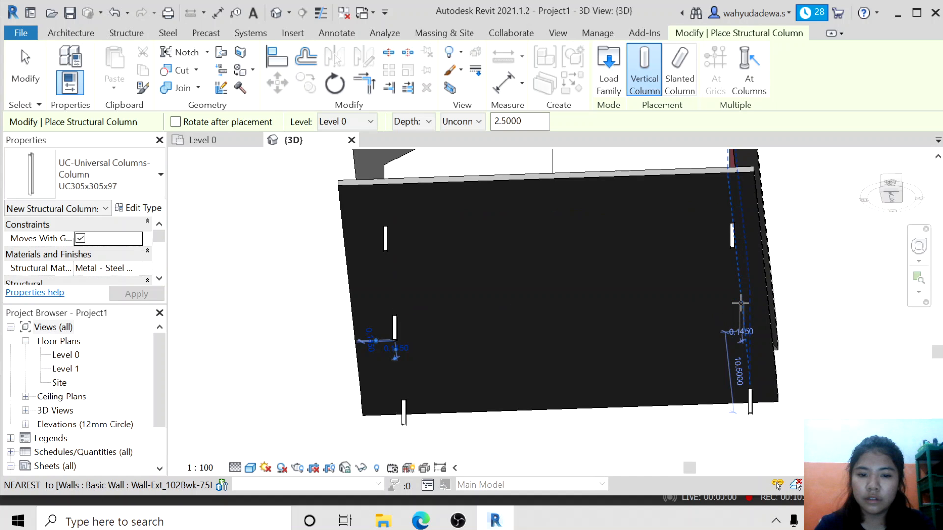
pyautogui.click(742, 300)
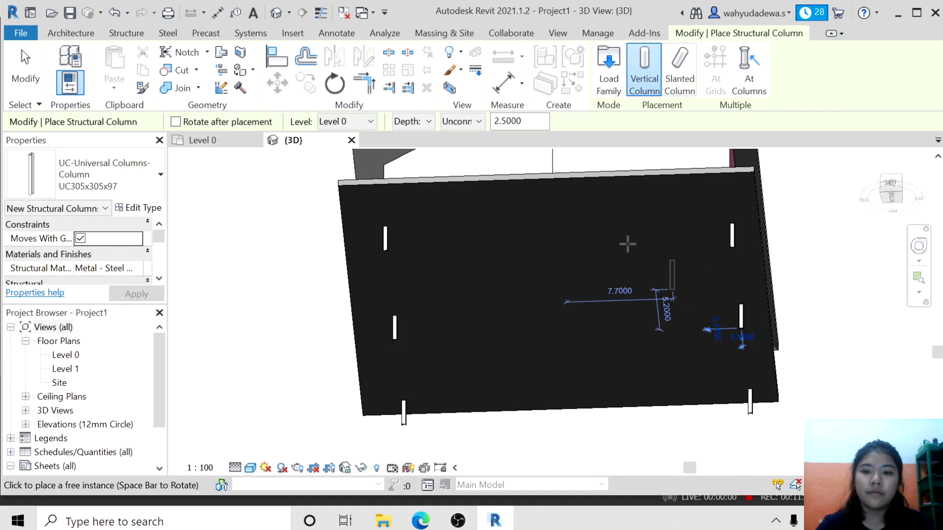
pyautogui.click(557, 222)
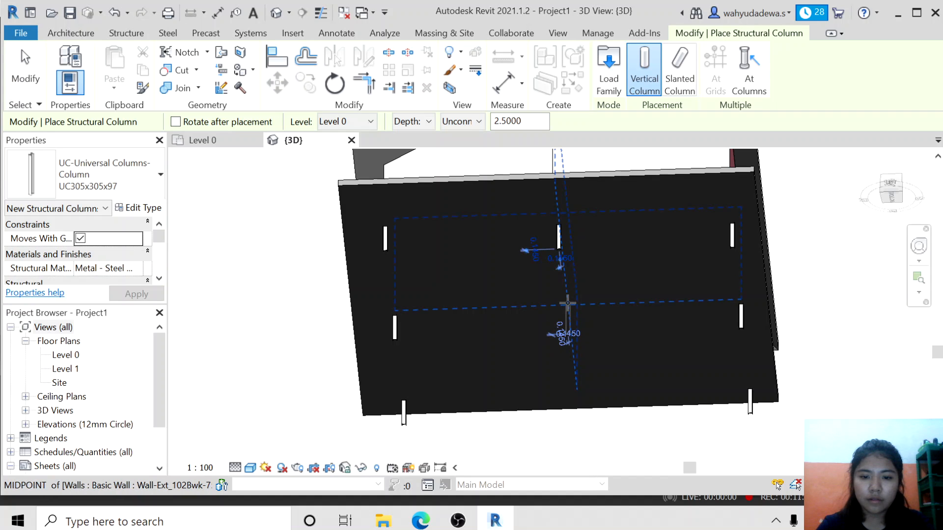
pyautogui.click(567, 304)
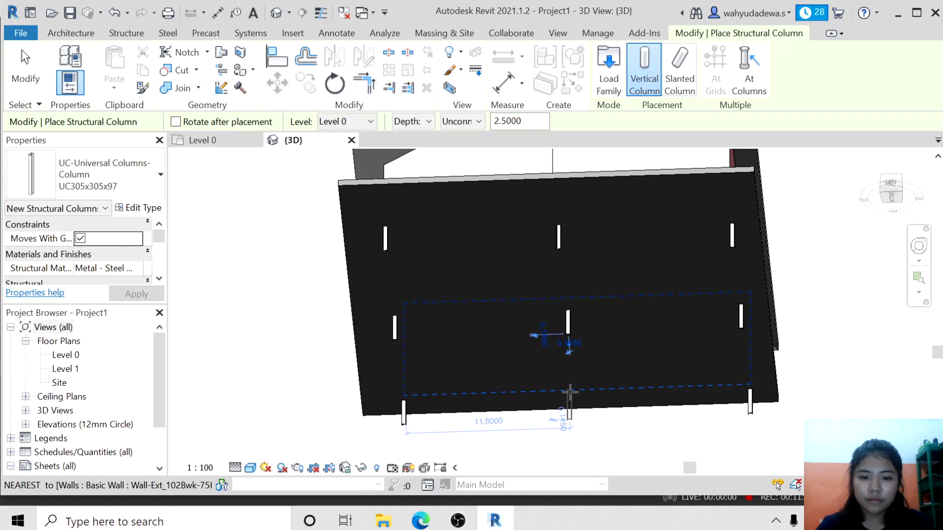
pyautogui.click(571, 390)
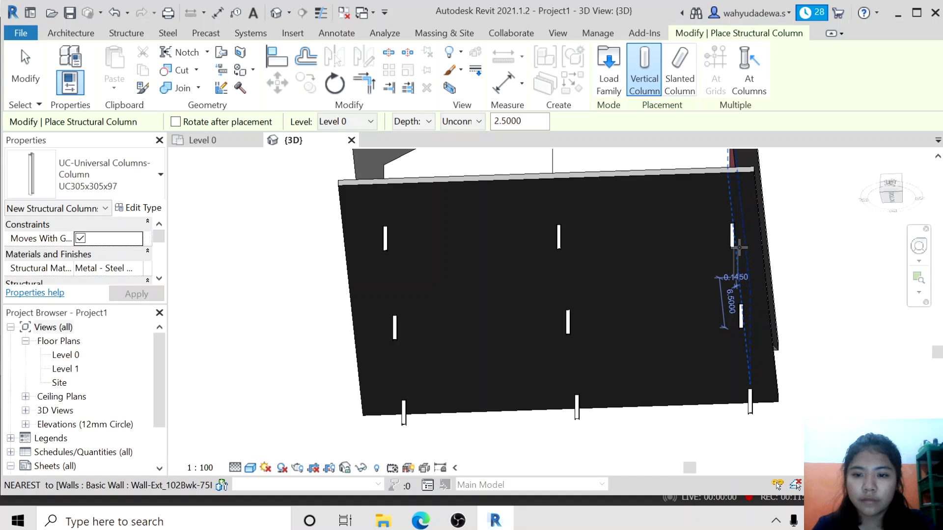
pyautogui.click(720, 248)
pyautogui.press('Escape')
pyautogui.rightClick(720, 245)
pyautogui.click(770, 210)
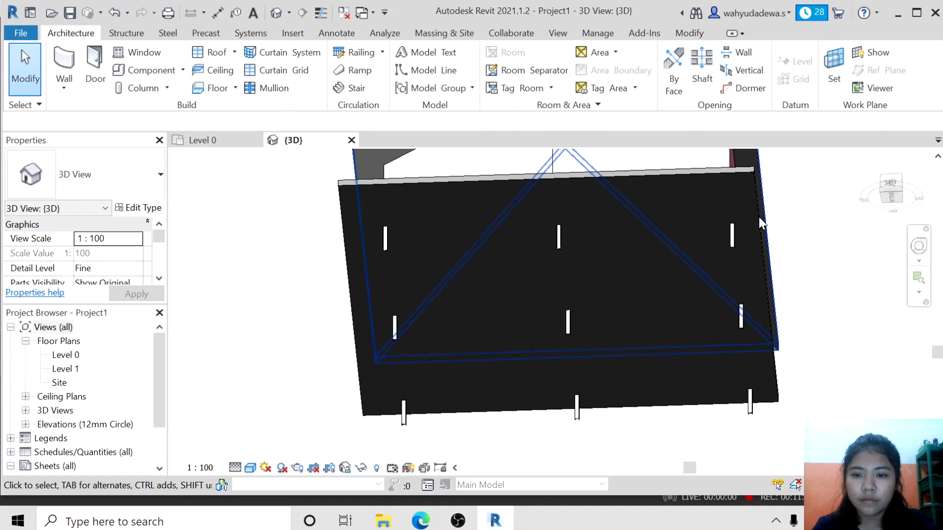
# Step: Delete the misaligned structural column under the western part of the south wall
pyautogui.click(734, 240)
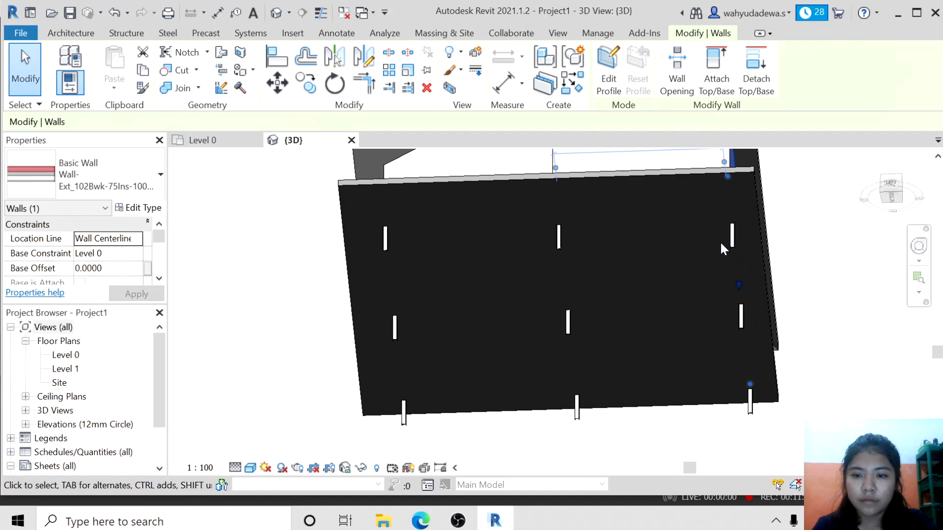
pyautogui.press('Escape')
pyautogui.click(731, 236)
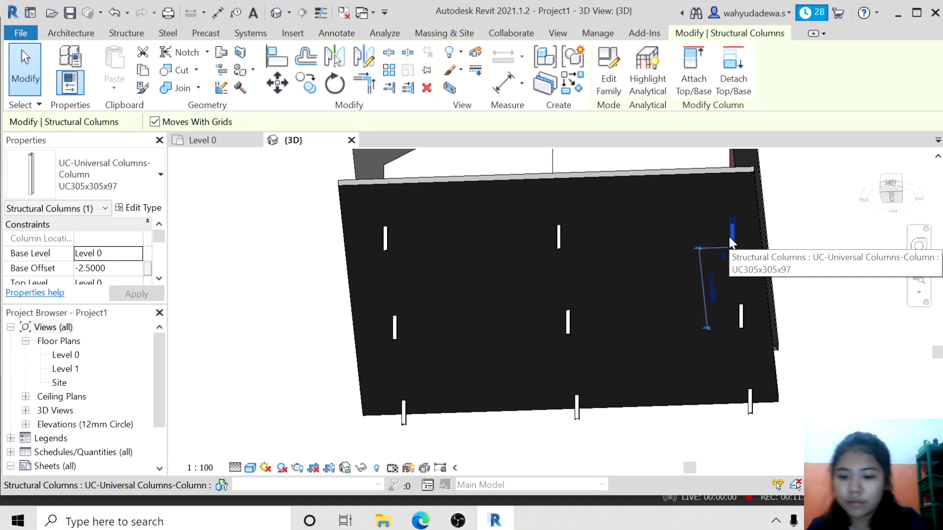
pyautogui.press('Delete')
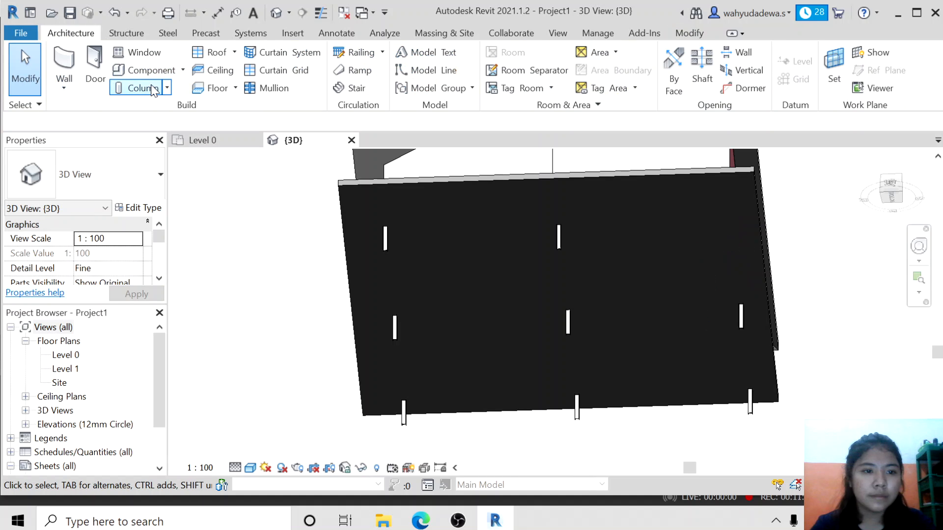
# Step: Place a replacement UC305x305x97 column on the south wall, aligned with the other two columns of the western row
pyautogui.click(143, 88)
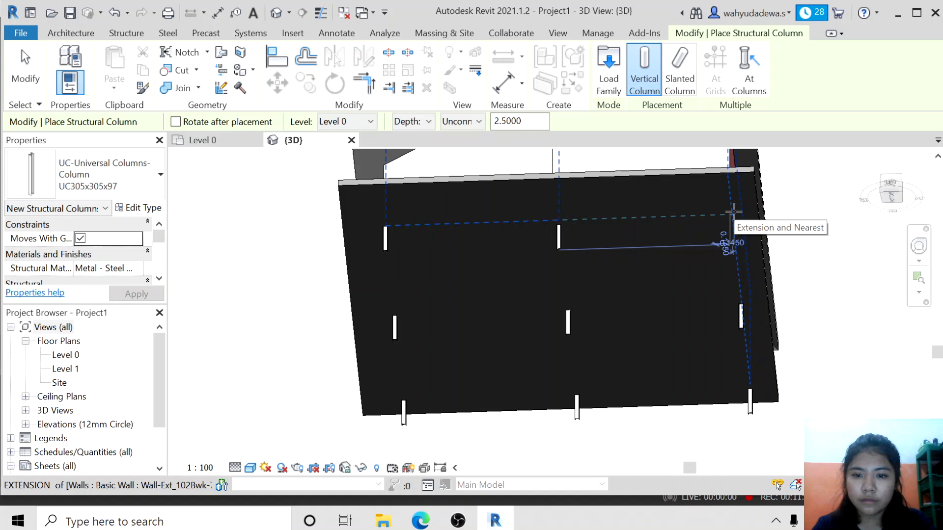
pyautogui.click(734, 213)
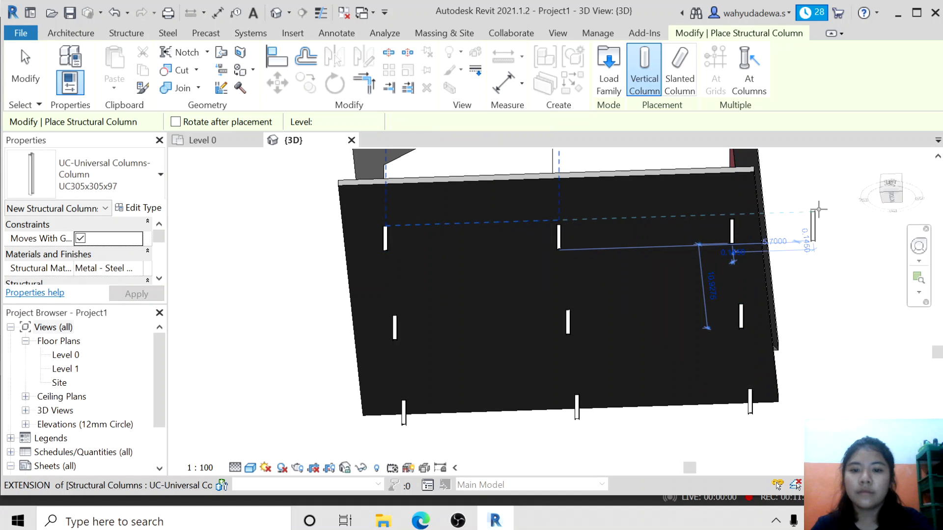
pyautogui.press('Escape')
pyautogui.press('Escape')
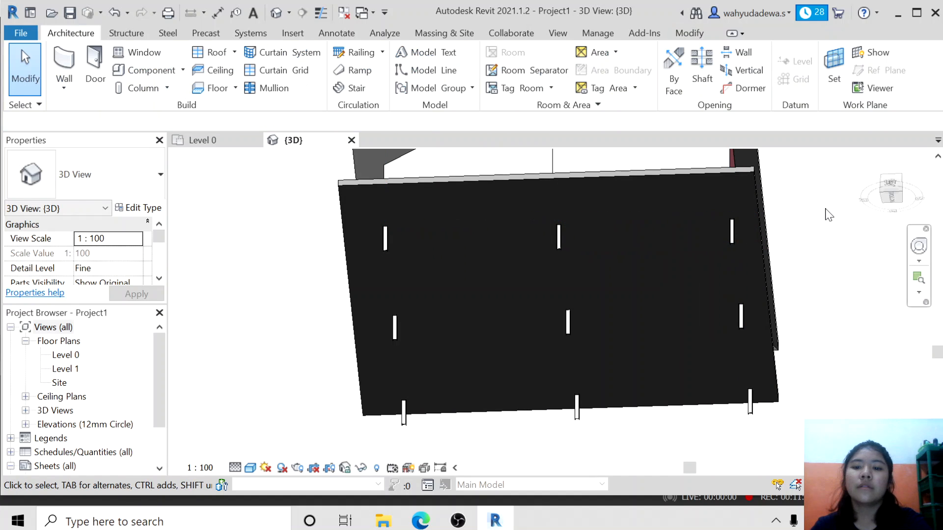
# Step: Inspect the house in 3D from beneath the floor and around its left, front, back and right sides, checking the columns, walls and hipped roof
pyautogui.moveTo(893, 193); pyautogui.dragTo(903, 170)
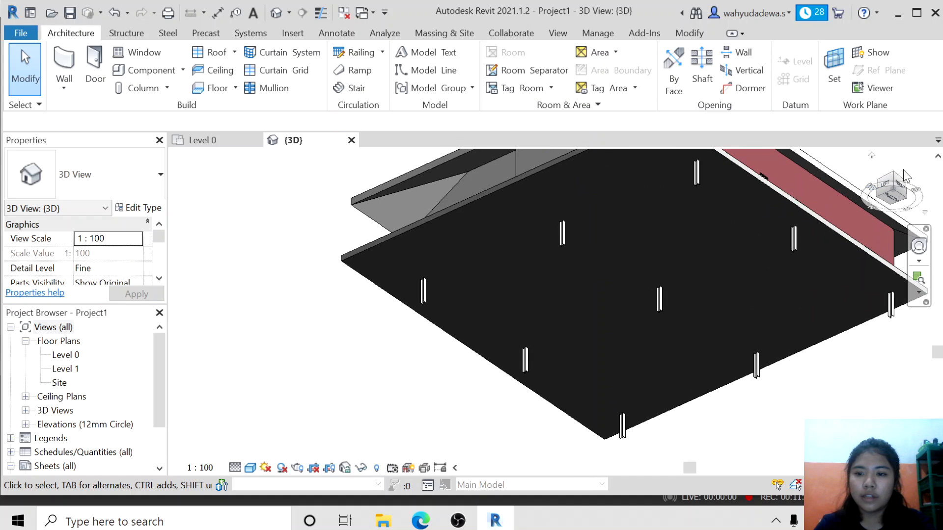
pyautogui.click(906, 187)
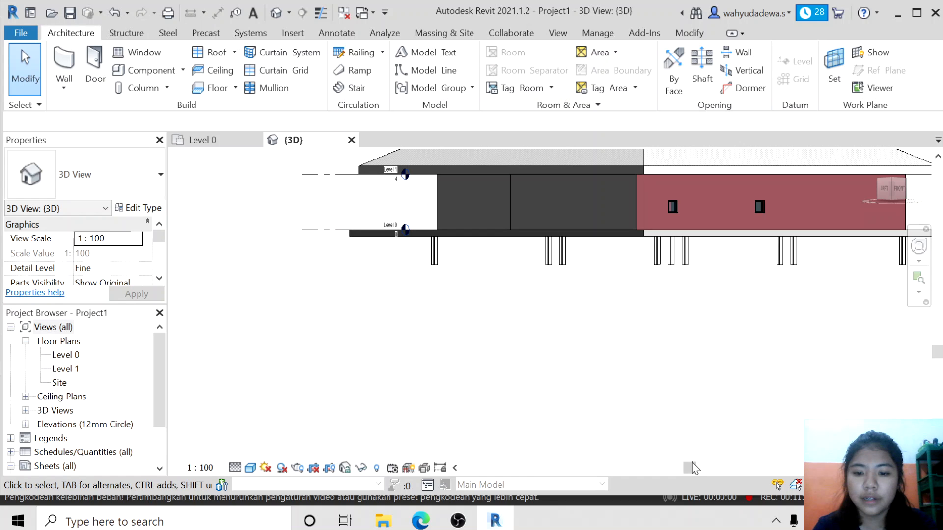
pyautogui.moveTo(692, 463); pyautogui.dragTo(713, 464)
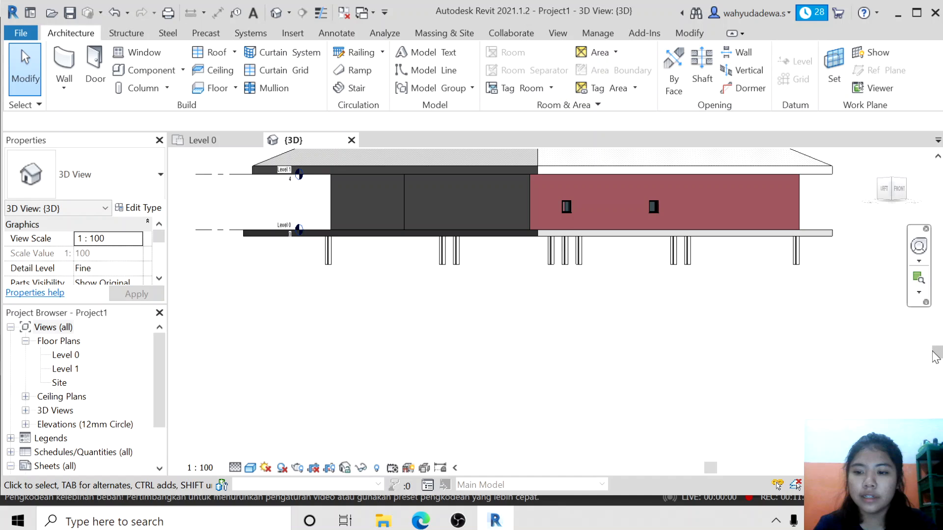
pyautogui.moveTo(934, 357); pyautogui.dragTo(938, 322)
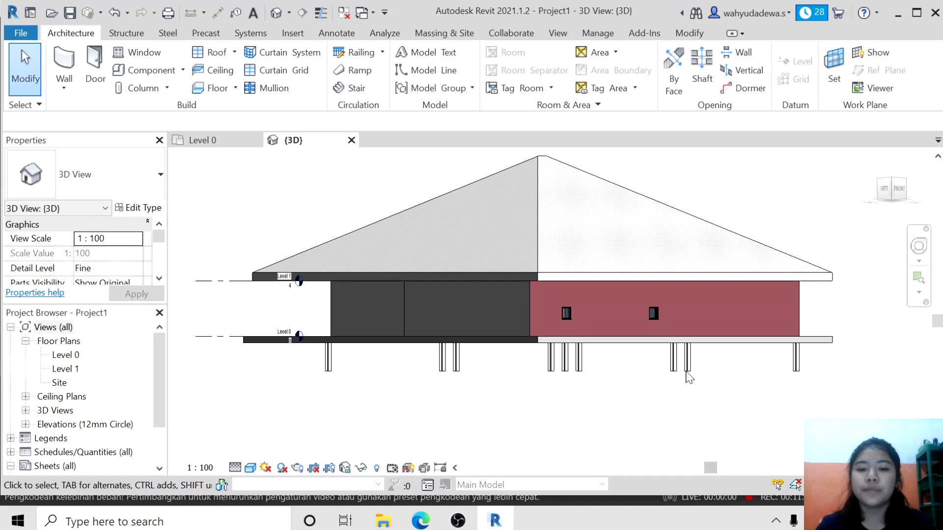
pyautogui.moveTo(714, 468); pyautogui.dragTo(707, 468)
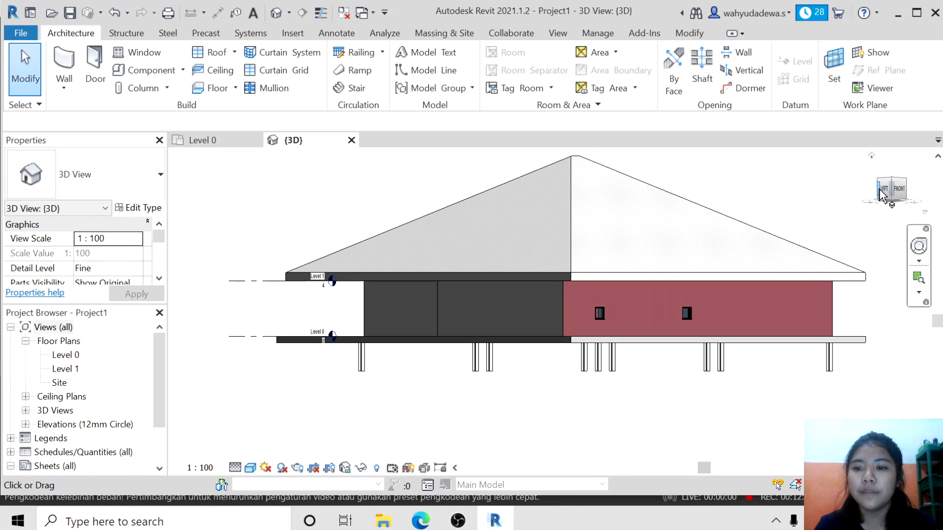
pyautogui.moveTo(888, 192); pyautogui.dragTo(909, 188)
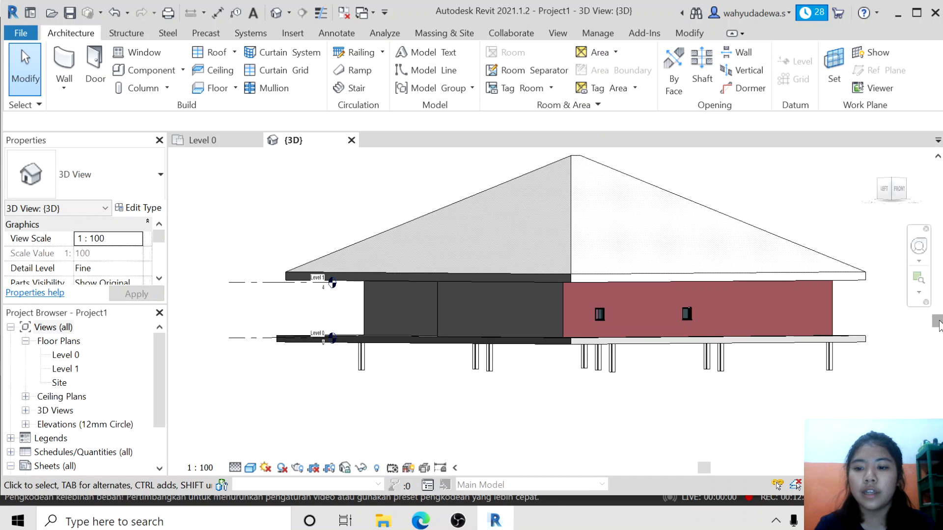
pyautogui.moveTo(938, 324); pyautogui.dragTo(940, 311)
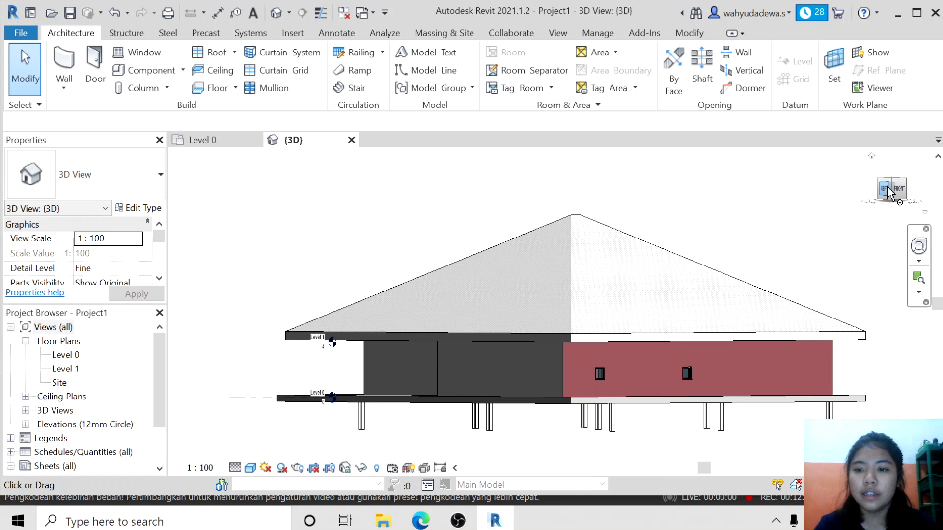
pyautogui.moveTo(888, 191)
pyautogui.mouseDown()
pyautogui.moveTo(925, 194)
pyautogui.moveTo(177, 195)
pyautogui.moveTo(350, 197)
pyautogui.mouseUp()
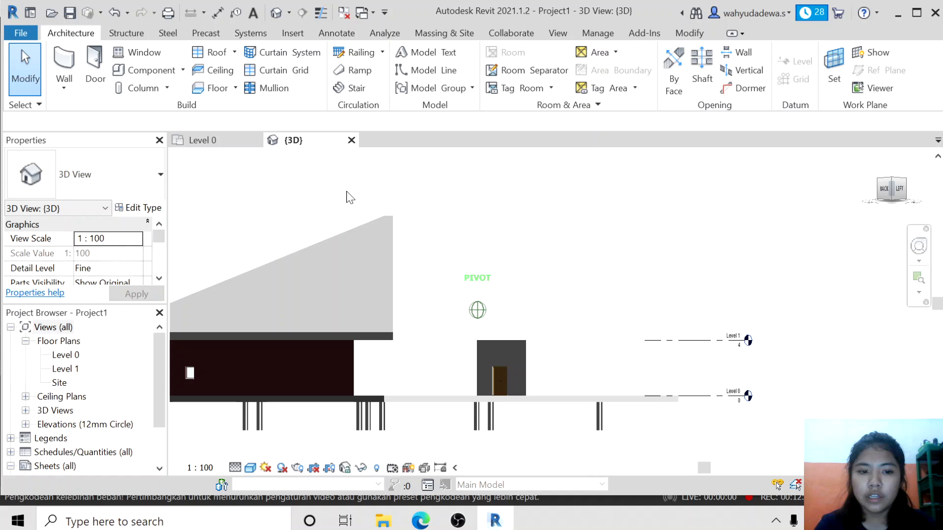
pyautogui.keyDown('shift'); pyautogui.moveTo(350, 197); pyautogui.dragTo(530, 195, button='middle'); pyautogui.keyUp('shift')
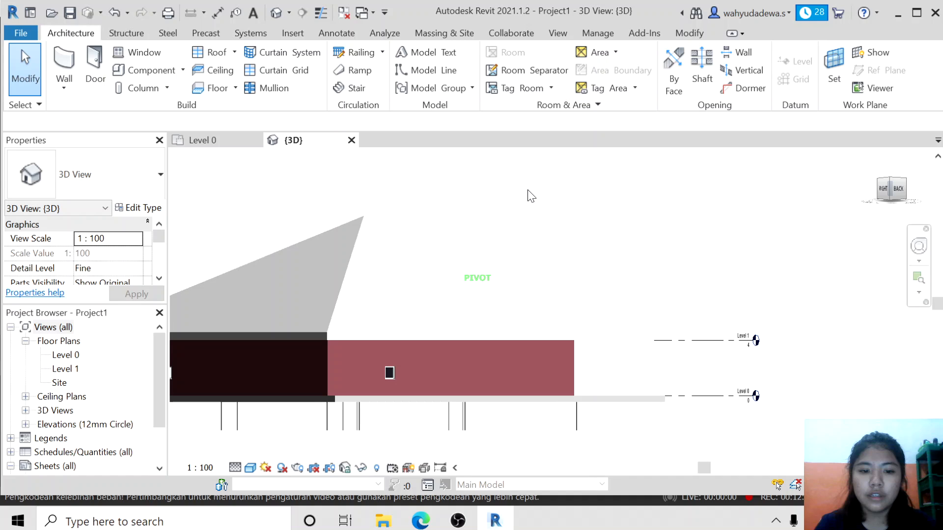
pyautogui.keyDown('shift'); pyautogui.moveTo(531, 195); pyautogui.dragTo(573, 193, button='middle'); pyautogui.keyUp('shift')
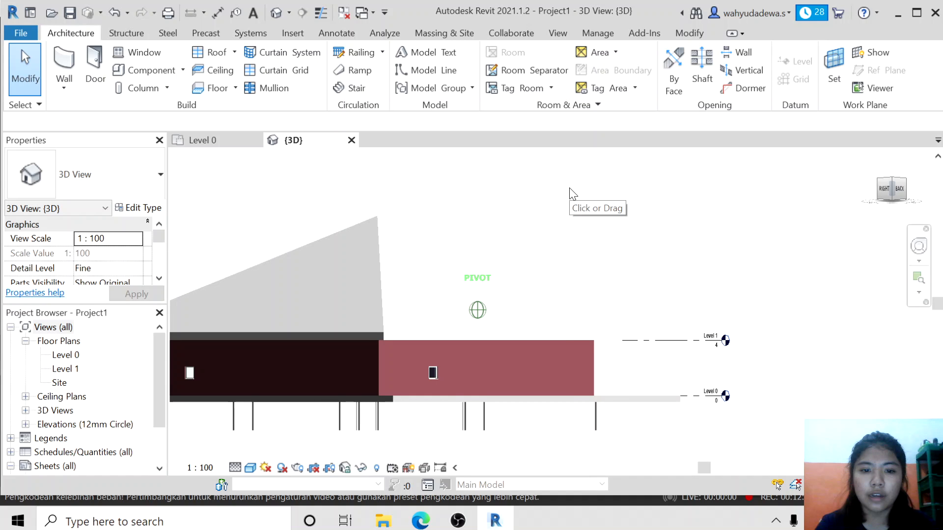
pyautogui.moveTo(570, 188); pyautogui.dragTo(569, 183)
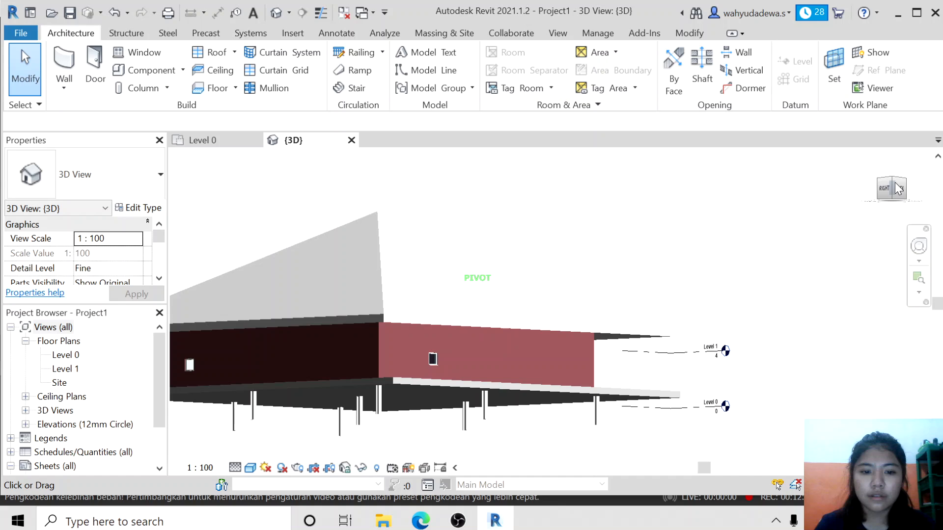
pyautogui.click(898, 189)
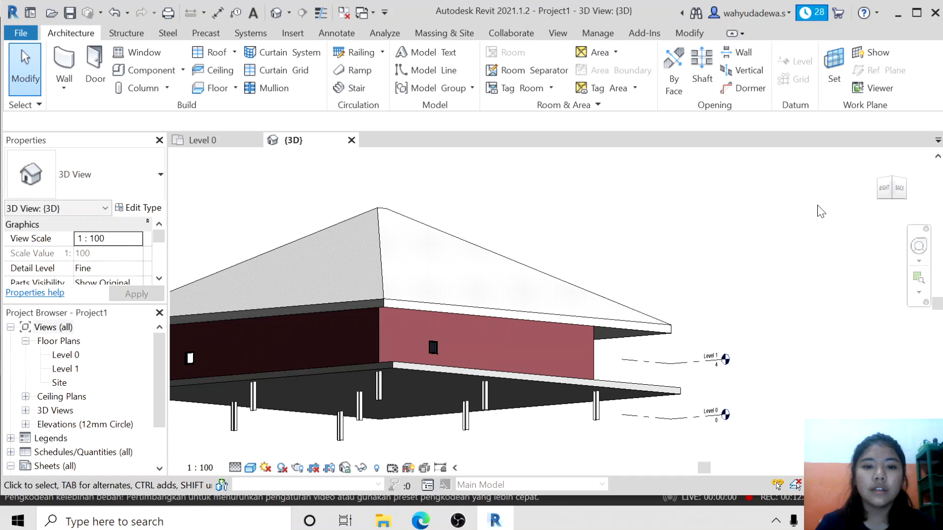
pyautogui.click(897, 195)
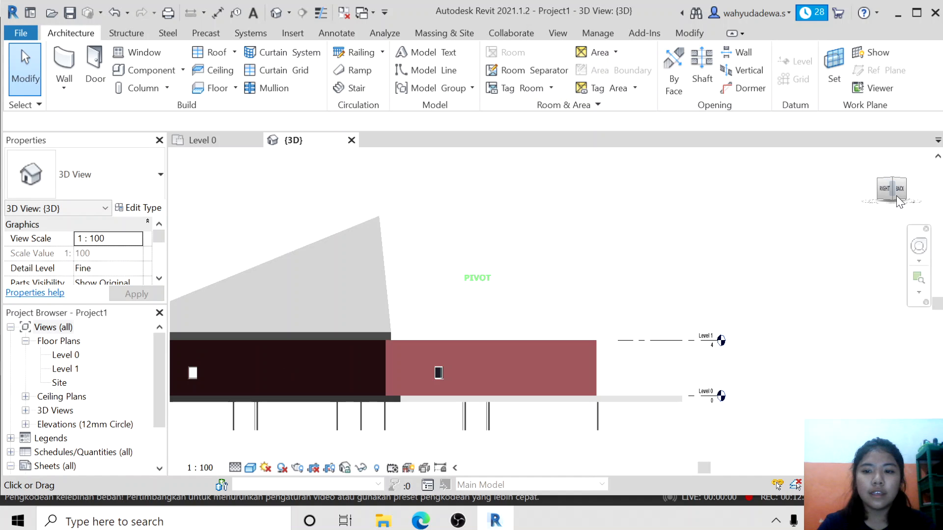